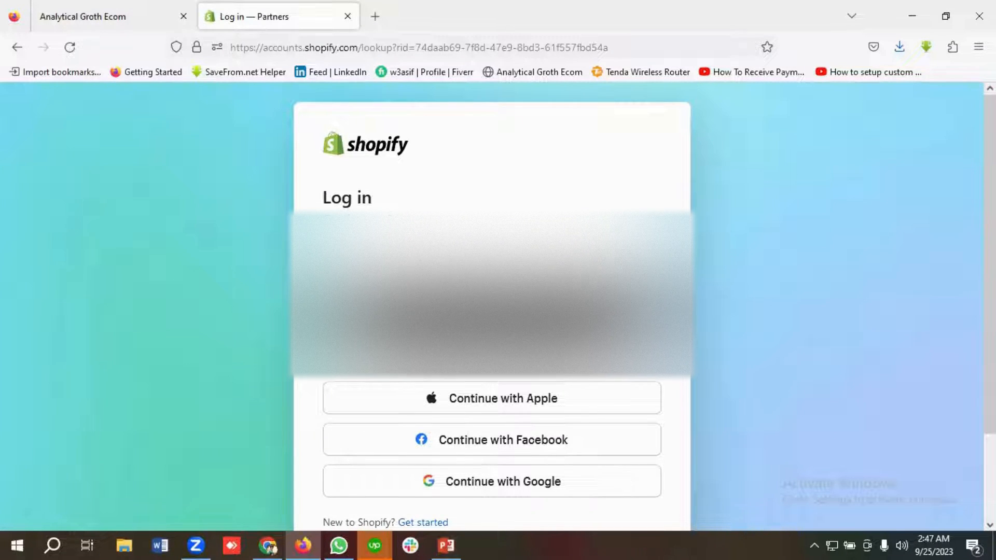
Step: Log in to Shopify Partners by continuing with the Google account
scroll(466, 293, "down", 2)
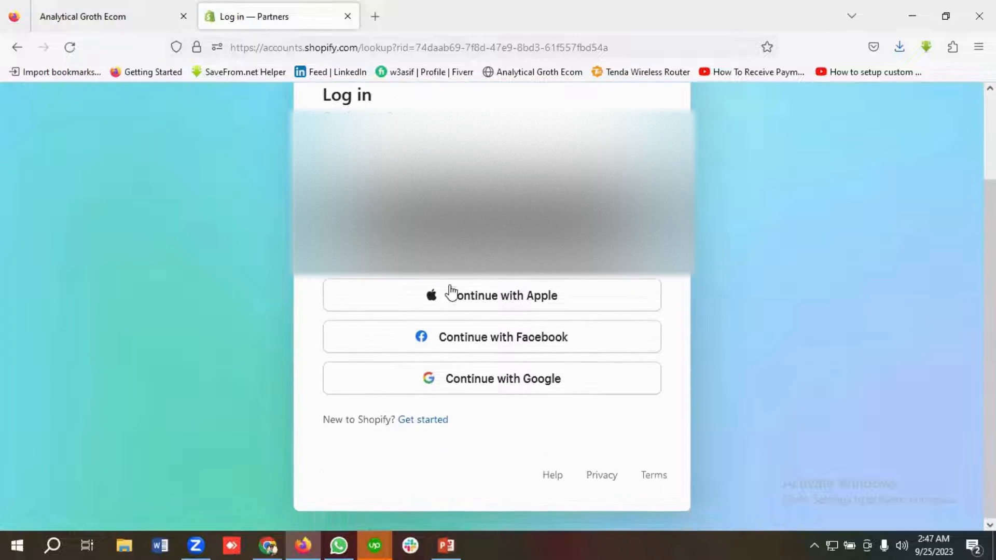
left_click(514, 355)
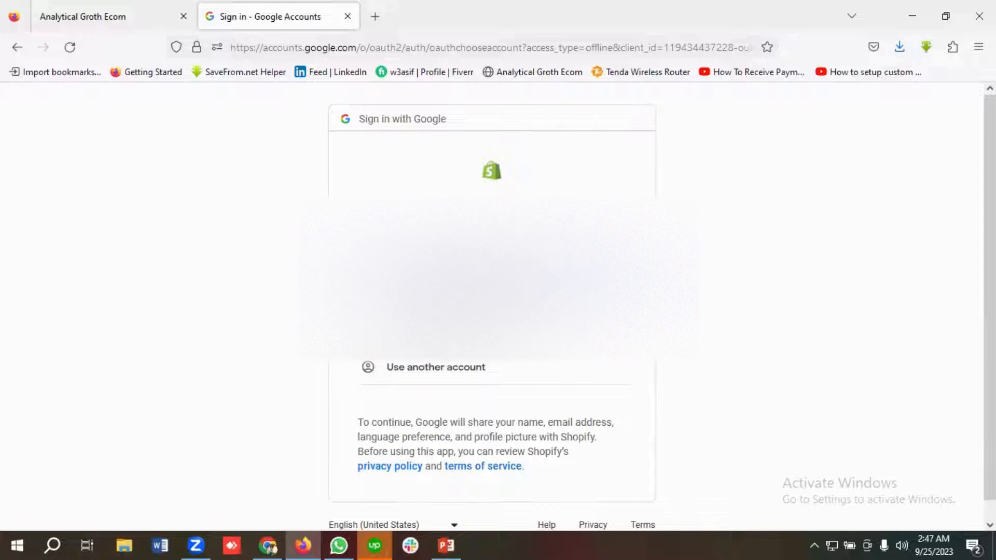
left_click(480, 283)
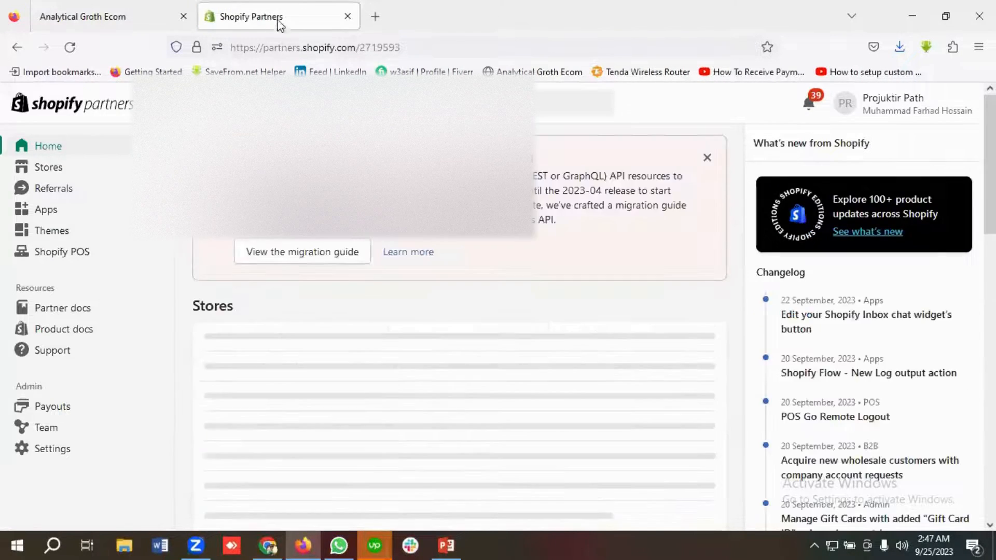
Step: Open the Stores section and start creating a development store
left_click(57, 170)
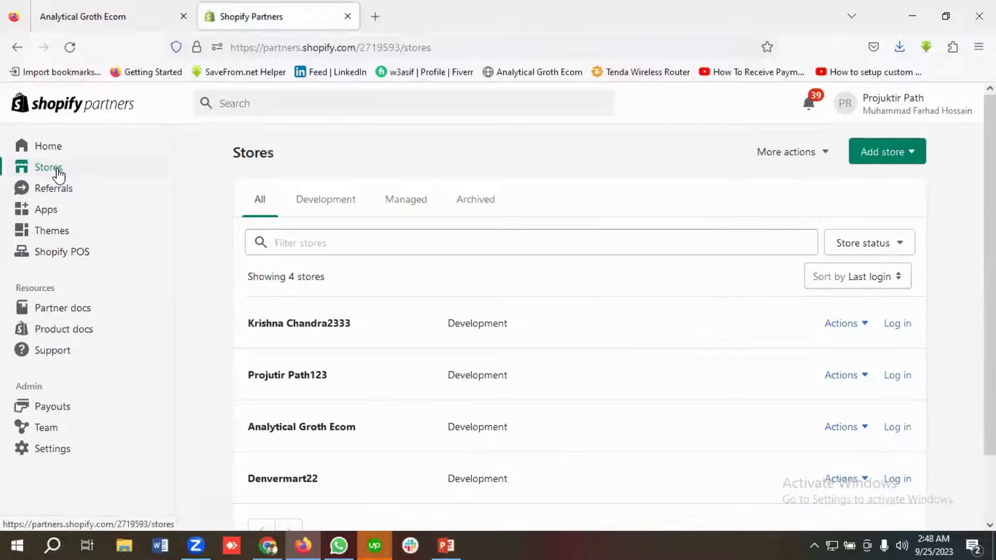
left_click(892, 158)
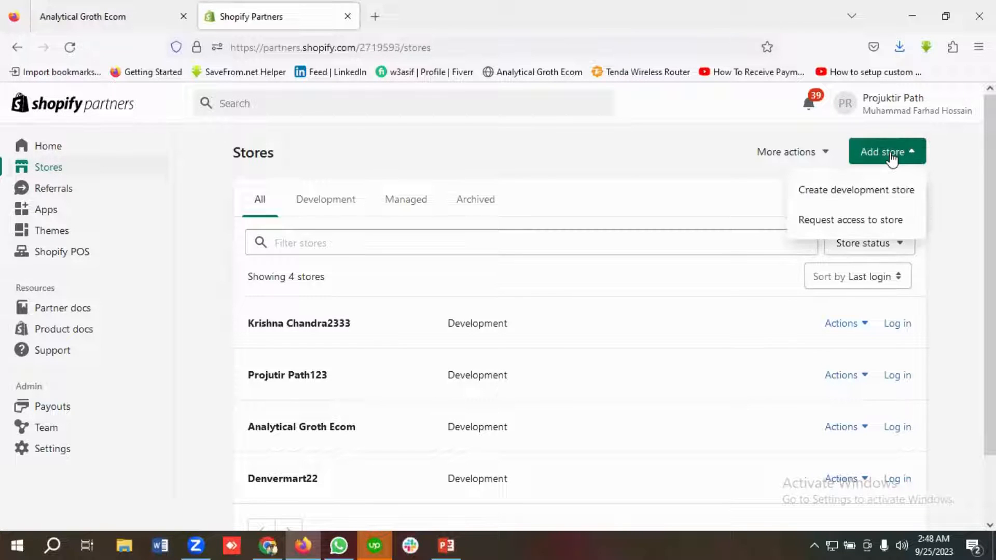
left_click(828, 196)
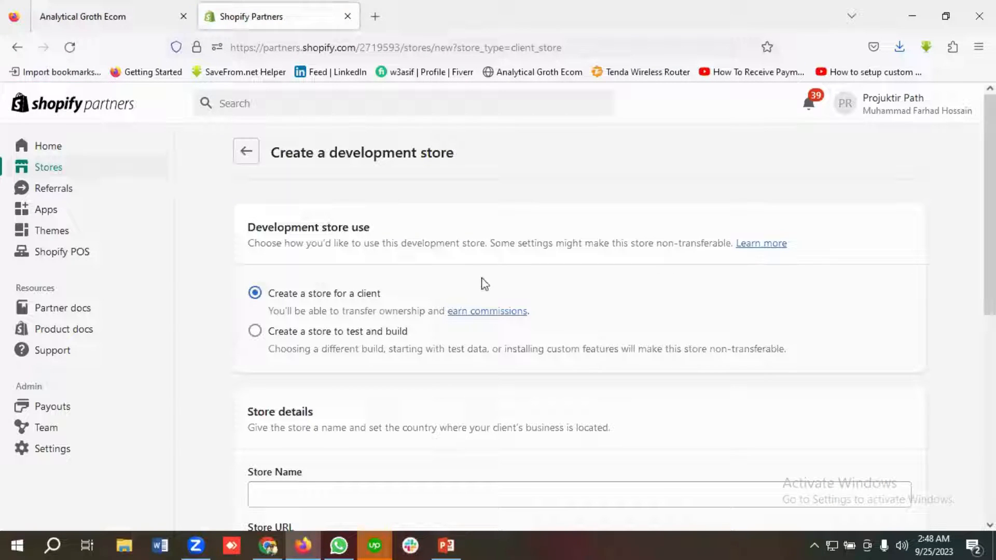
Step: Keep the store for a client and enter Ecommerce Service Analytical as the store name
scroll(483, 280, "down", 2)
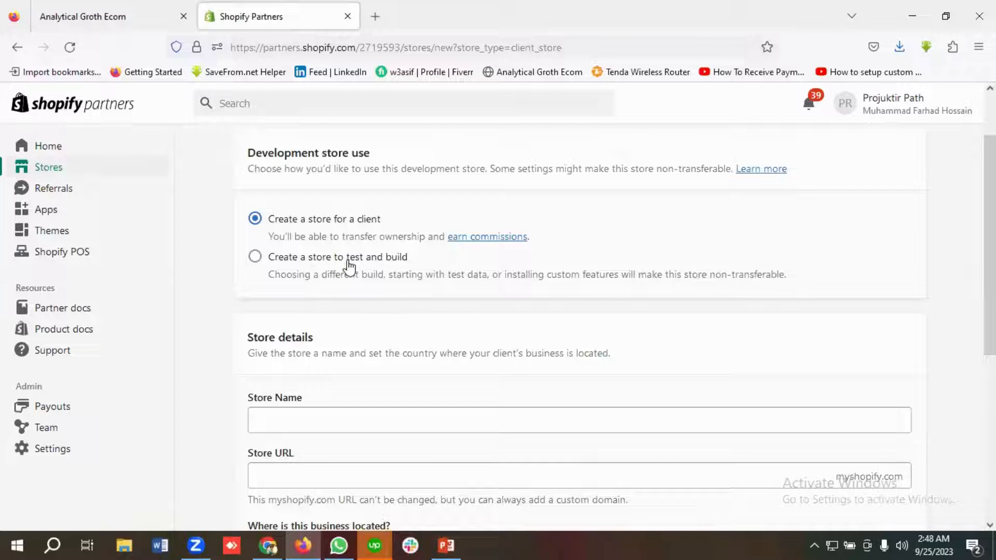
scroll(436, 286, "down", 3)
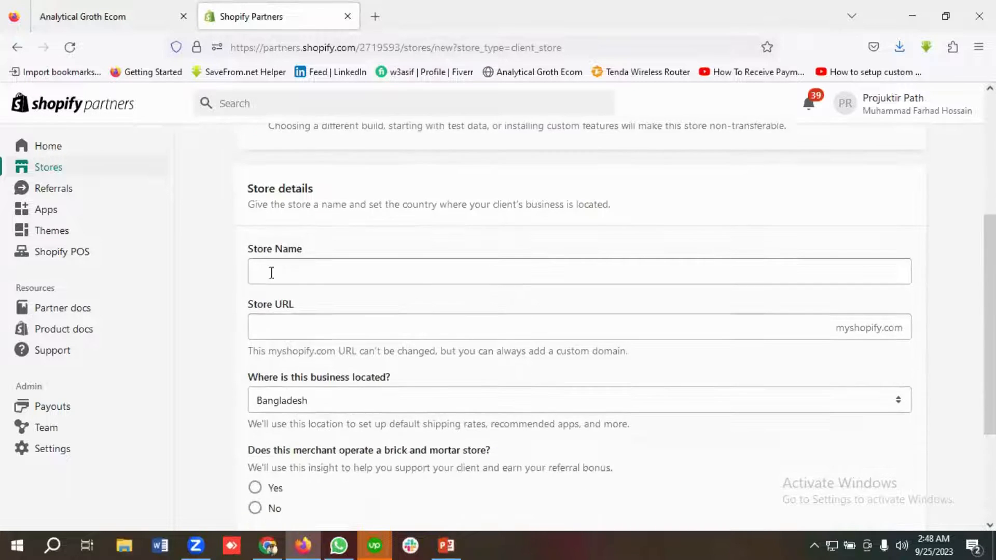
scroll(269, 271, "up", 3)
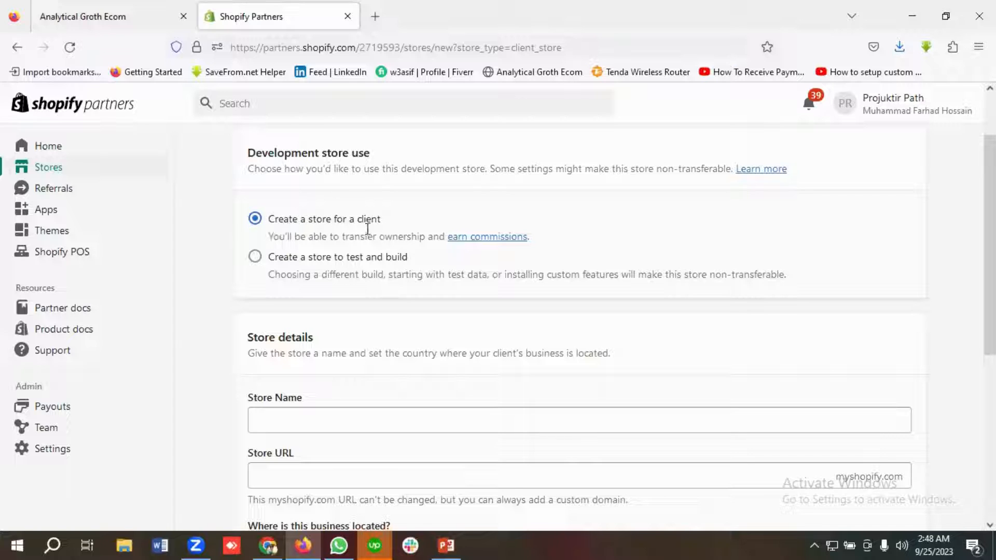
scroll(378, 231, "down", 2)
scroll(333, 306, "down", 2)
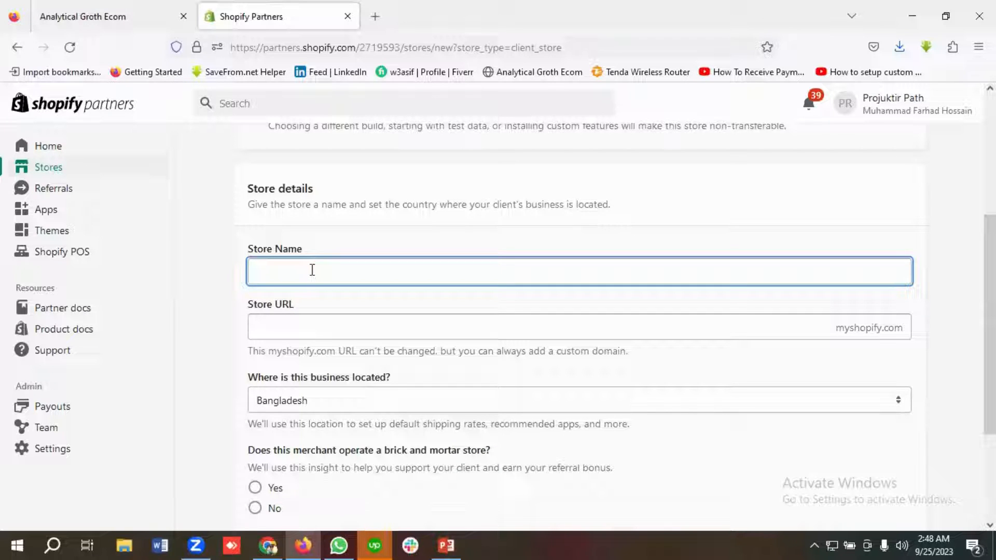
type("commerce")
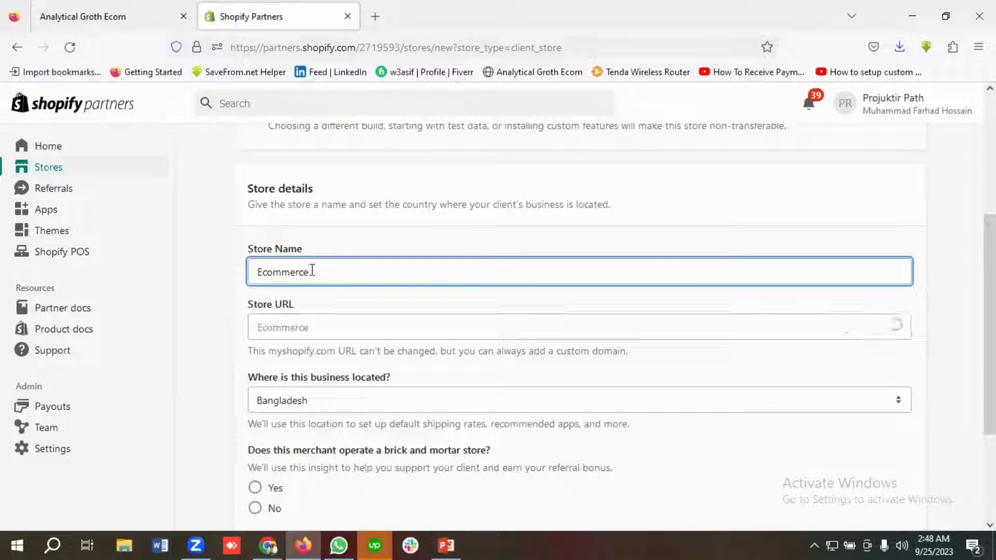
type(" Service")
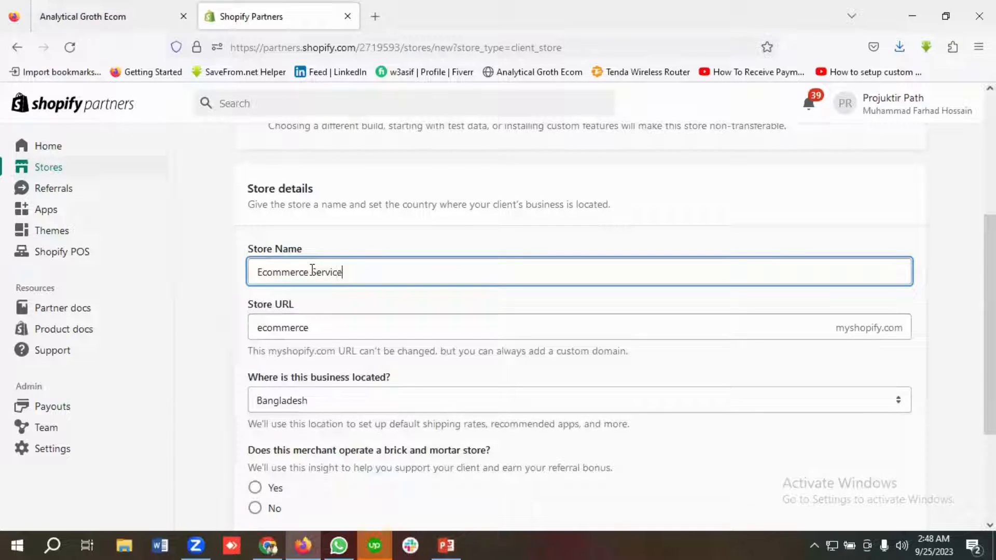
type(" Analy")
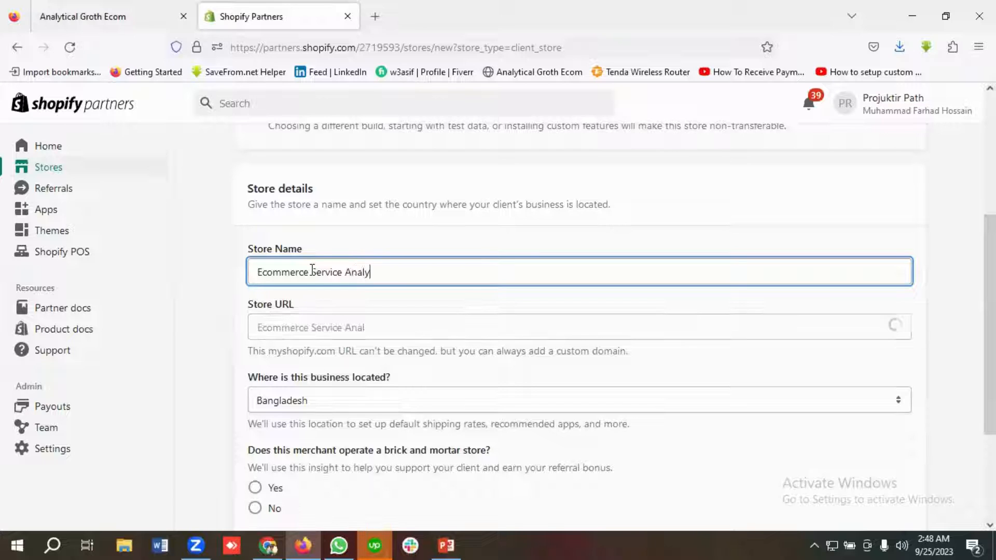
type("tical")
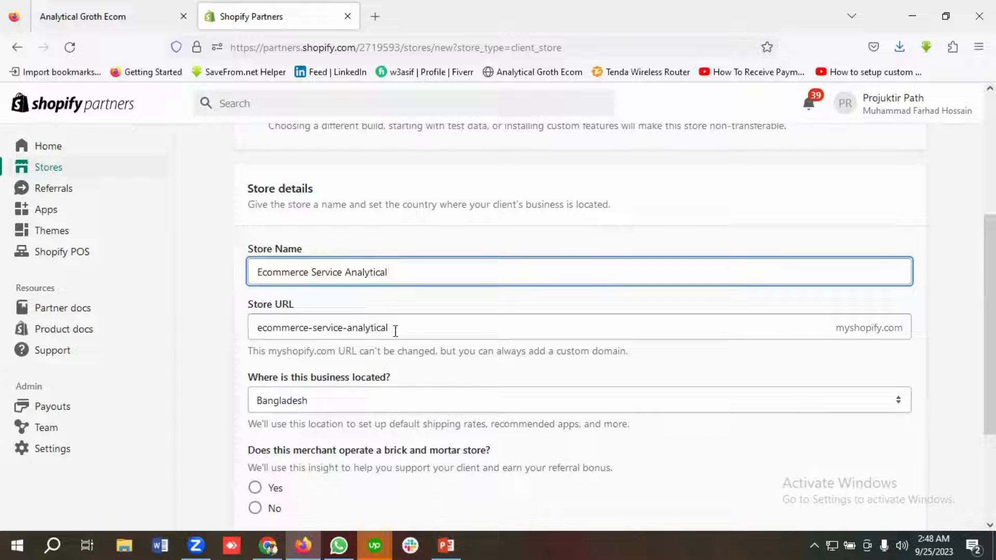
Step: Copy the store URL ecommerce-service-analytical and paste it into a new tab's address bar
left_click_drag(389, 328, 269, 326)
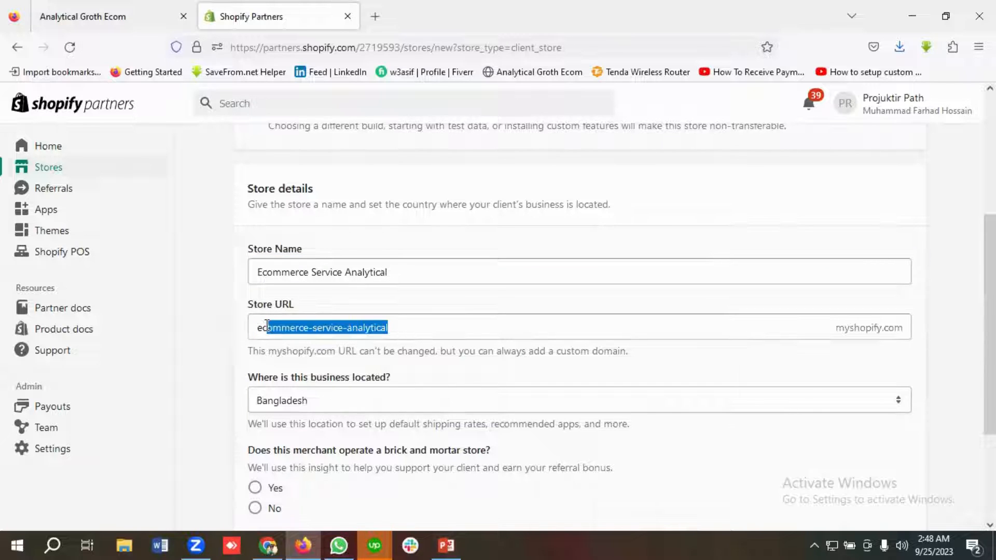
right_click(270, 325)
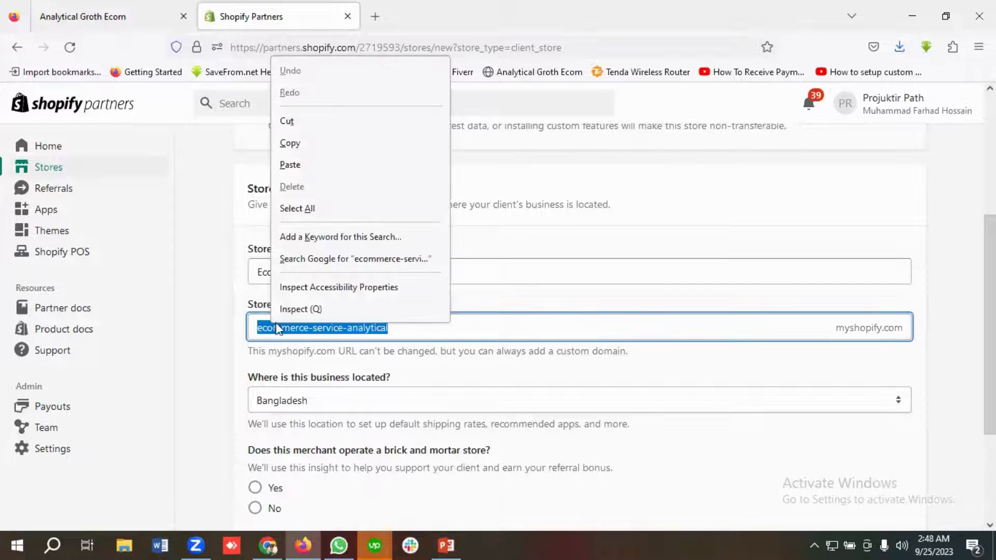
left_click(284, 142)
left_click(375, 17)
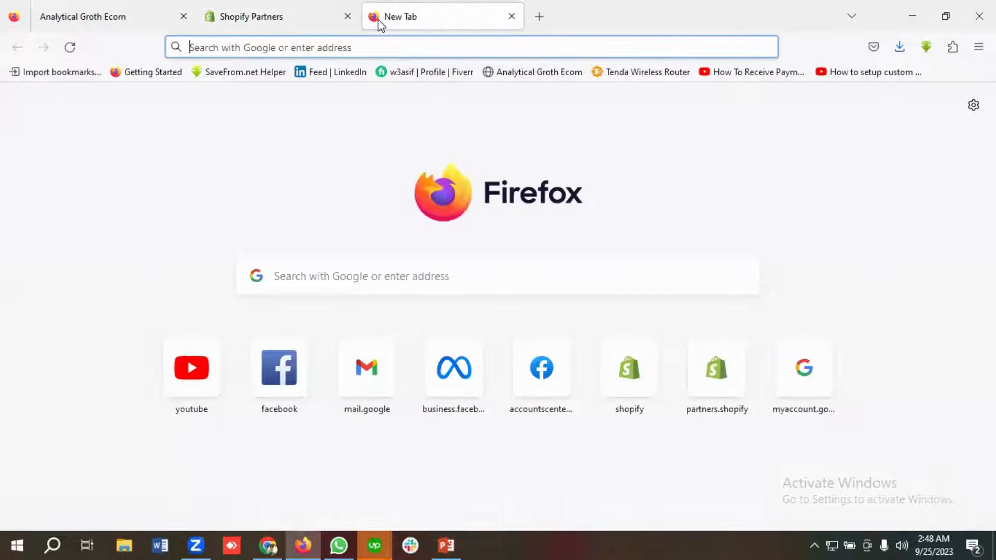
key("ctrl+v")
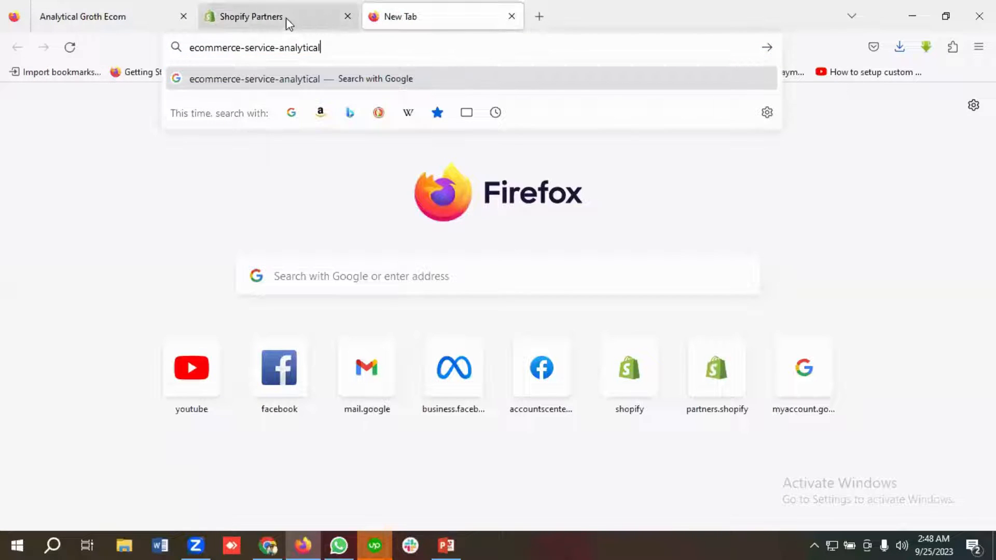
Step: Answer No to the brick-and-mortar and other-platform questions and create the development store
left_click(269, 17)
scroll(460, 298, "down", 3)
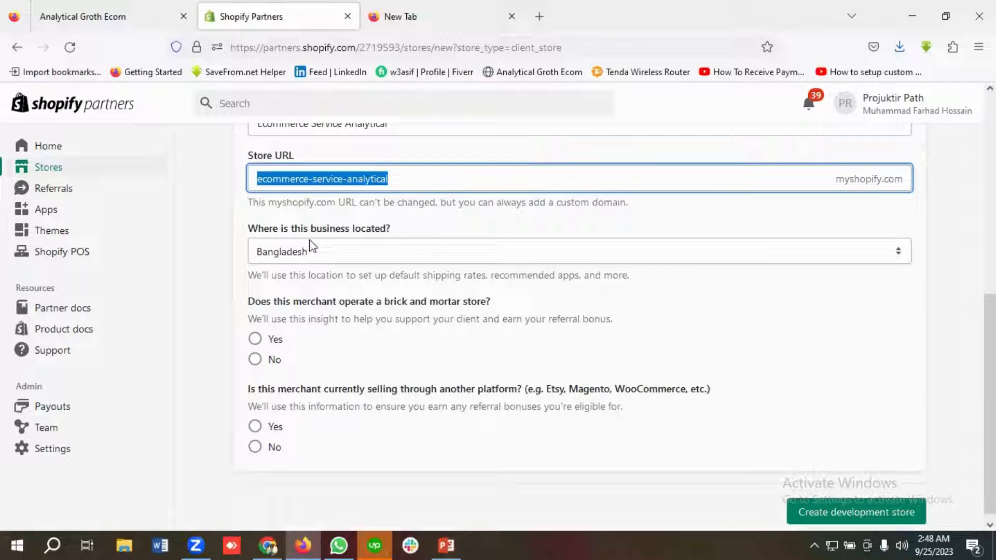
left_click(445, 250)
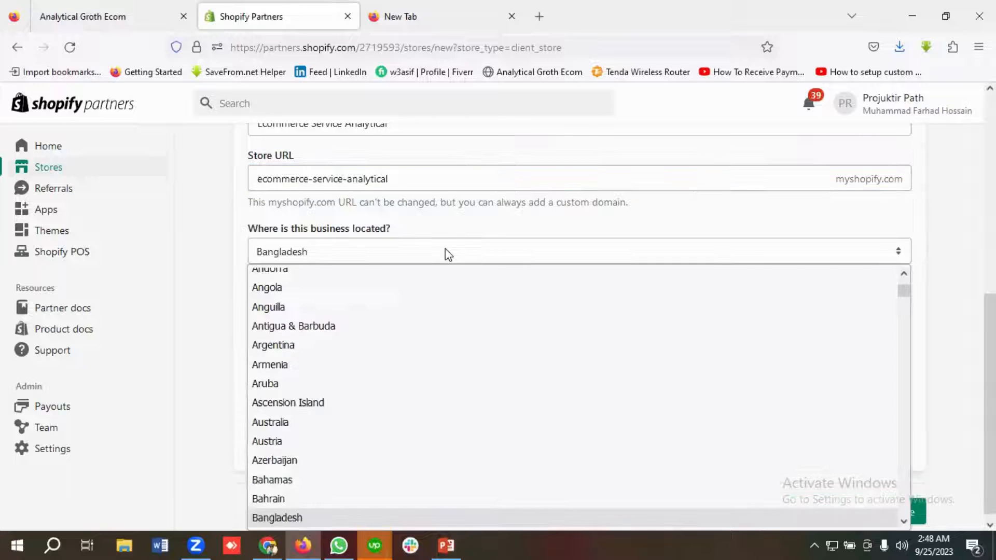
left_click(239, 253)
scroll(342, 256, "down", 1)
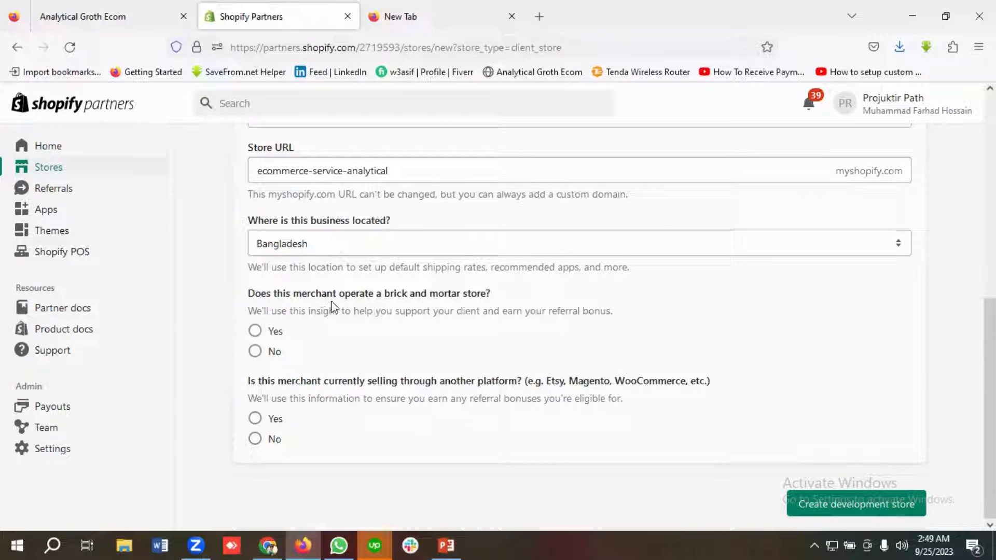
left_click(274, 353)
left_click(254, 439)
left_click(825, 507)
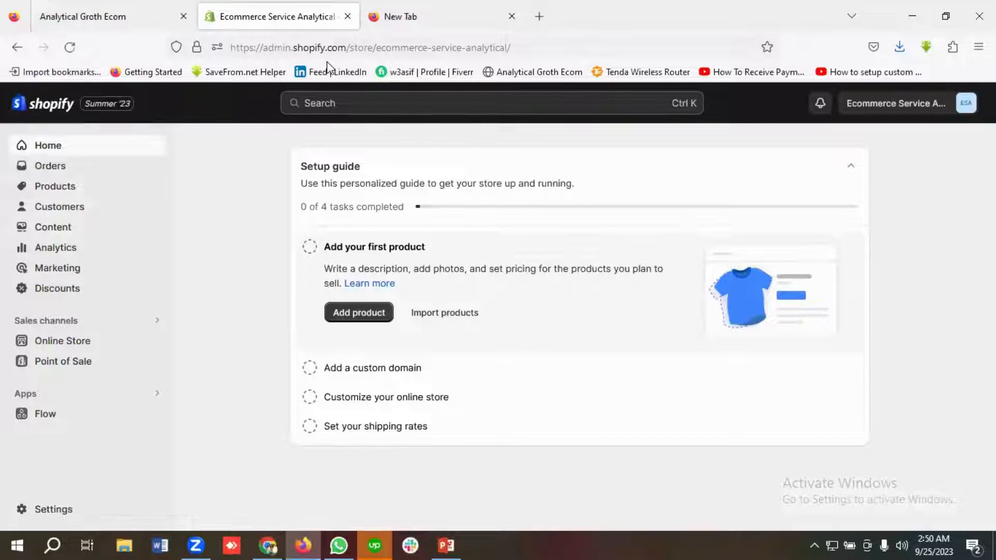
Step: Open ecommerce-service-analytical.myshopify.com in the first tab by pasting the store name into its address
left_click(108, 16)
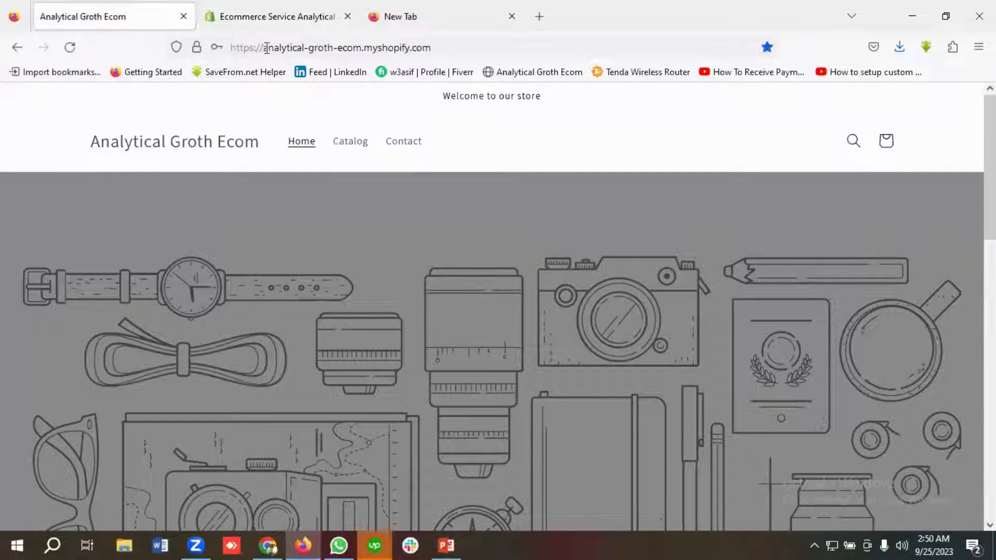
left_click_drag(264, 48, 355, 46)
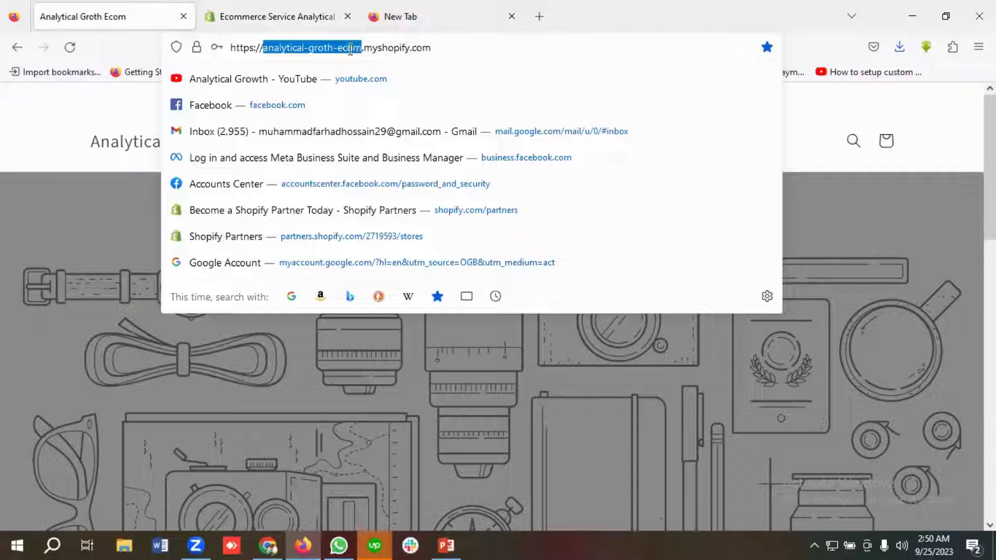
key("ctrl+v")
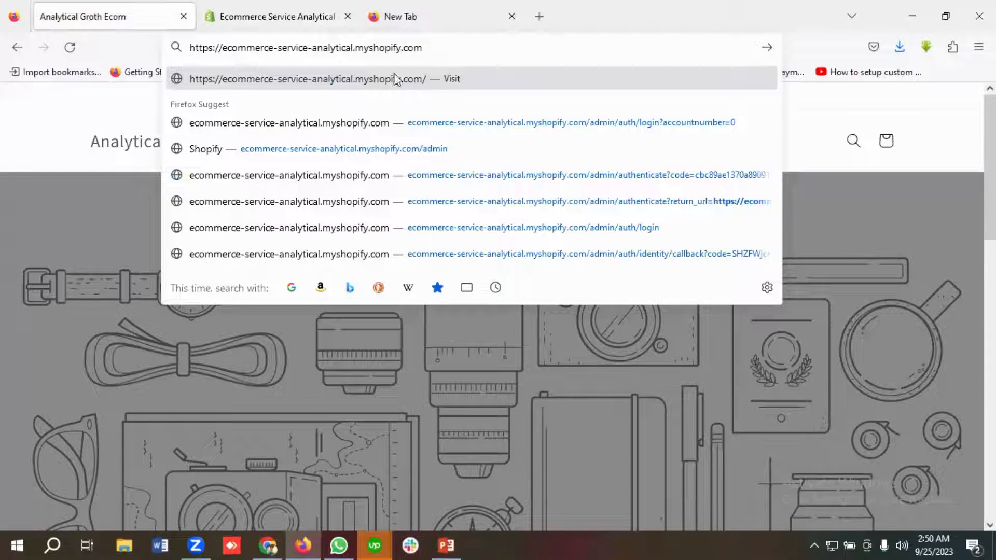
left_click(421, 73)
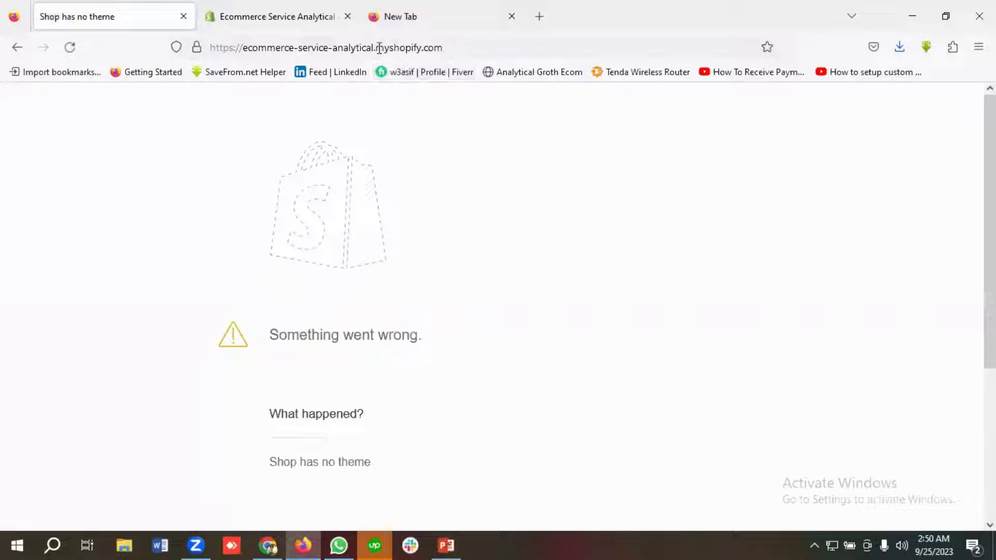
Step: Reload the ecommerce-service-analytical.myshopify.com storefront in the first tab and compare it with the store admin tab
left_click_drag(377, 47, 460, 46)
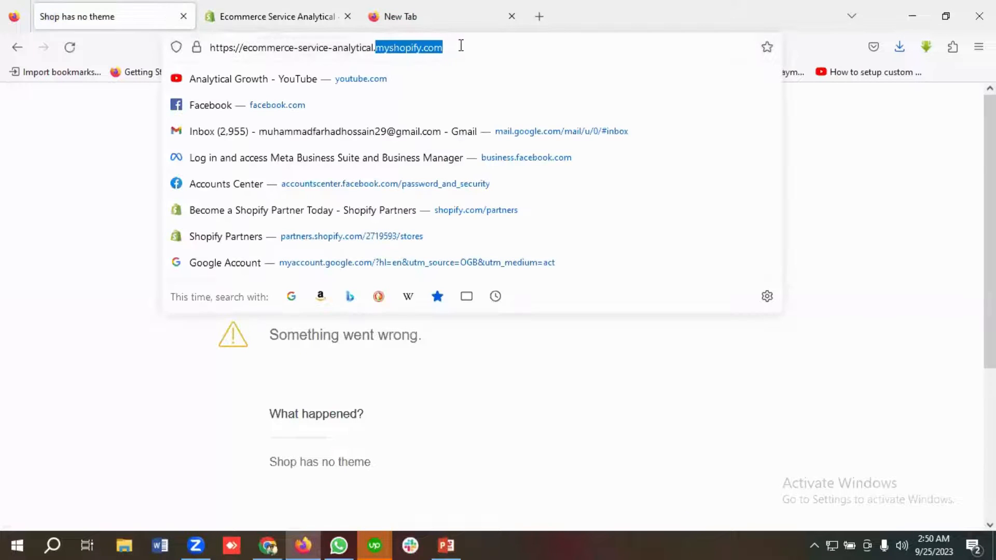
left_click(457, 10)
left_click_drag(327, 50, 191, 46)
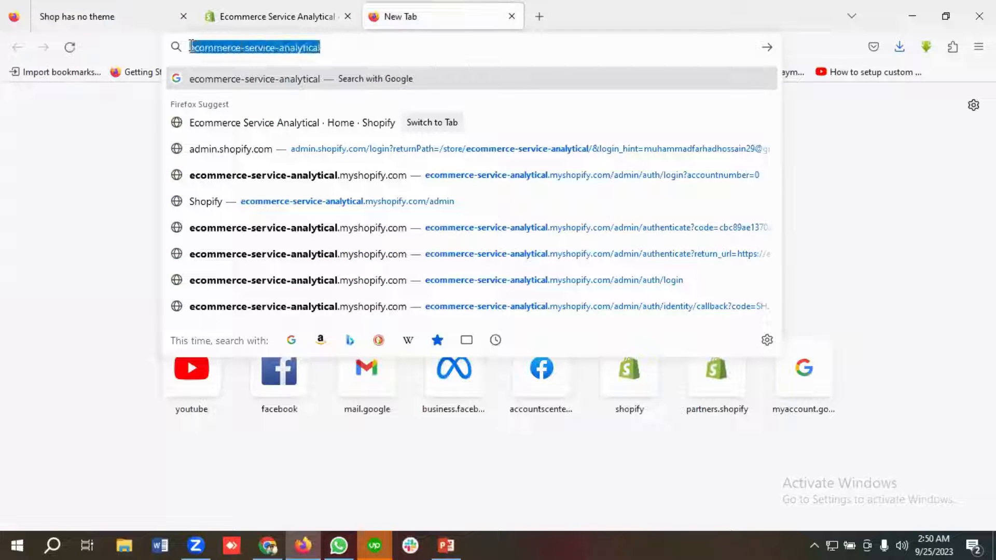
right_click(215, 48)
left_click(236, 136)
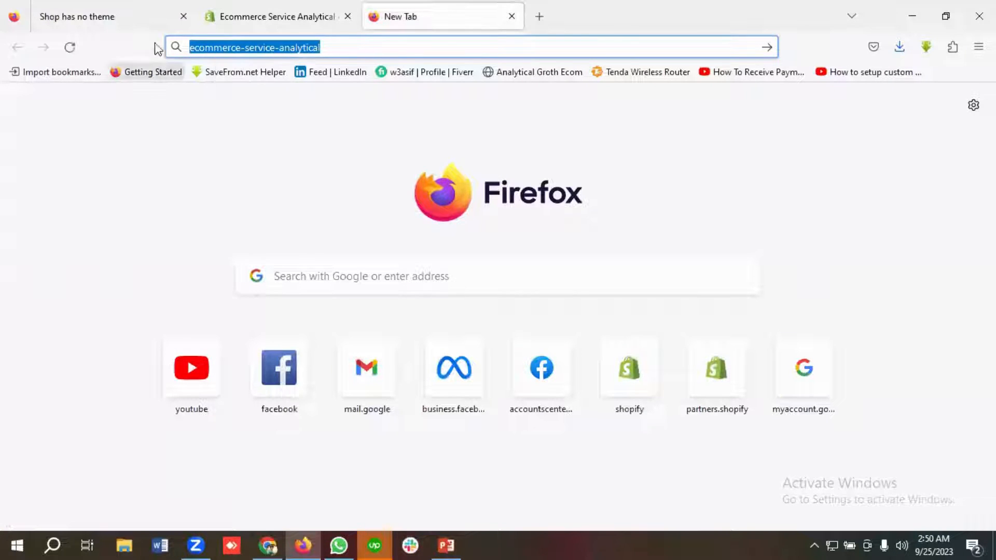
left_click(140, 21)
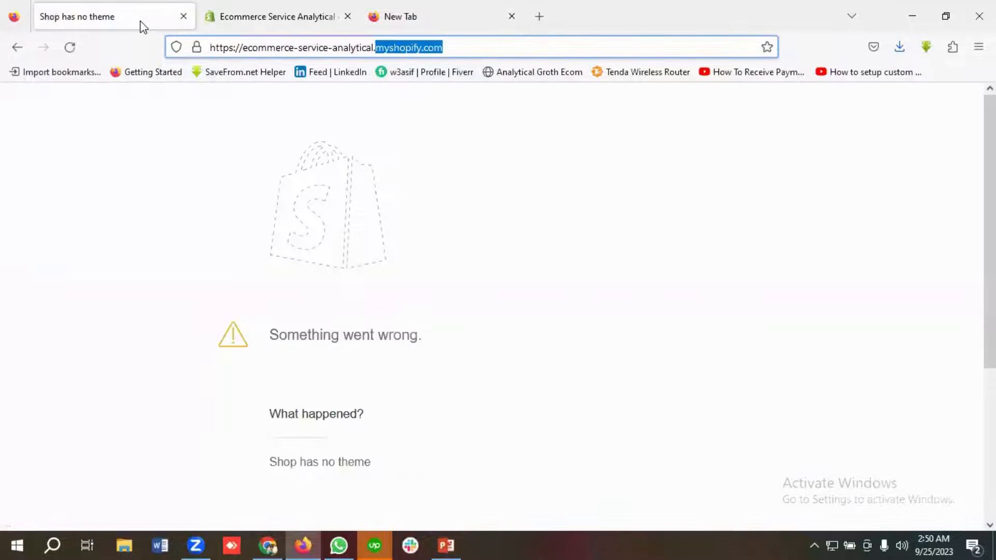
left_click(333, 44)
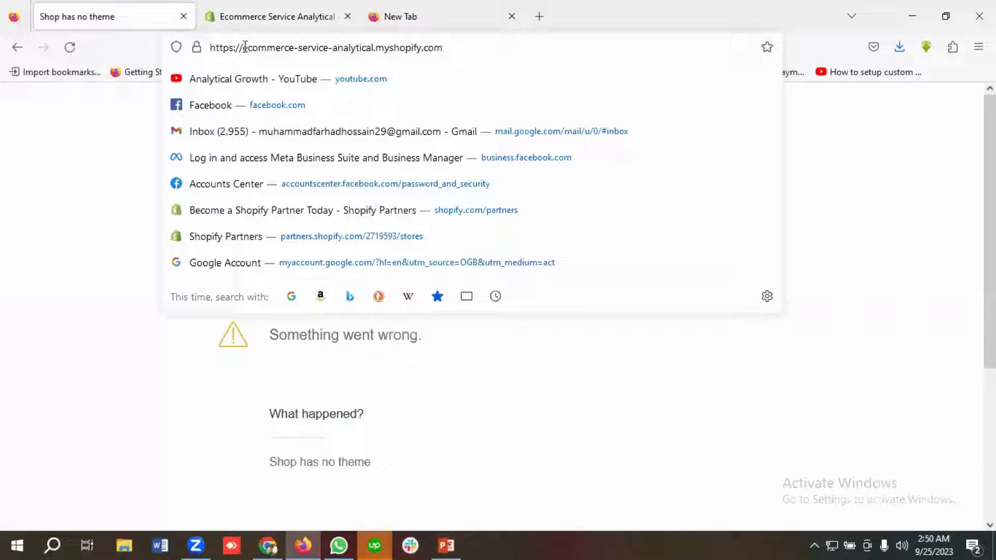
left_click_drag(245, 47, 370, 48)
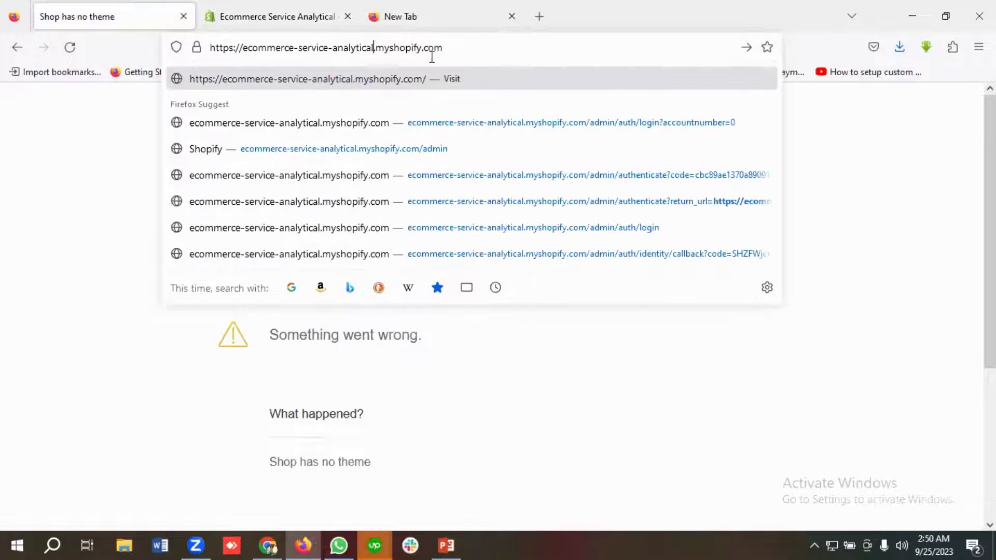
key("Return")
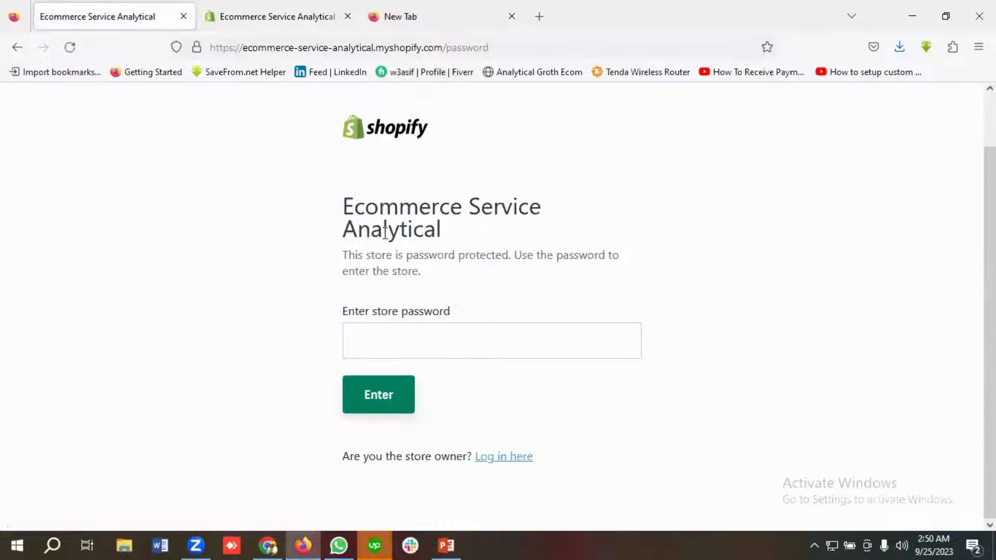
left_click(283, 17)
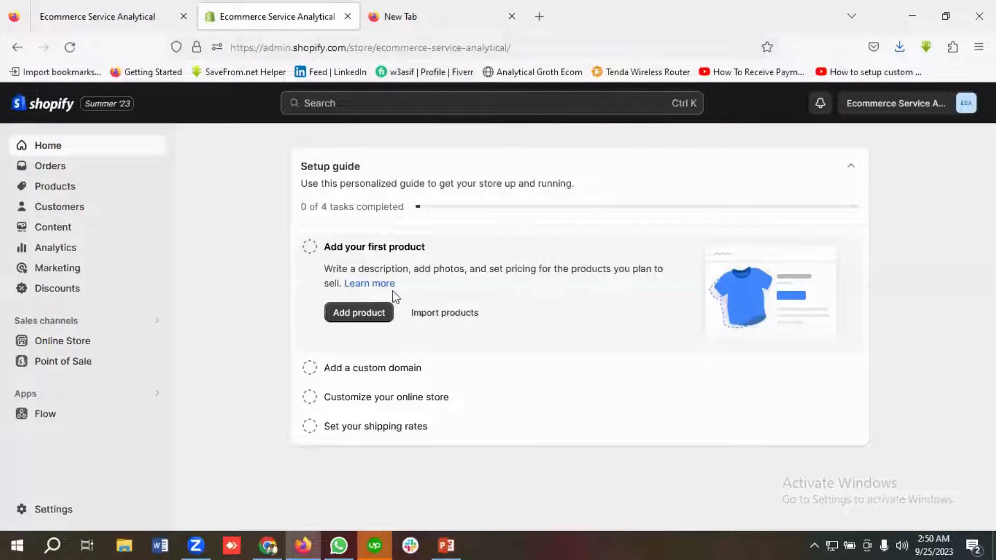
left_click(115, 6)
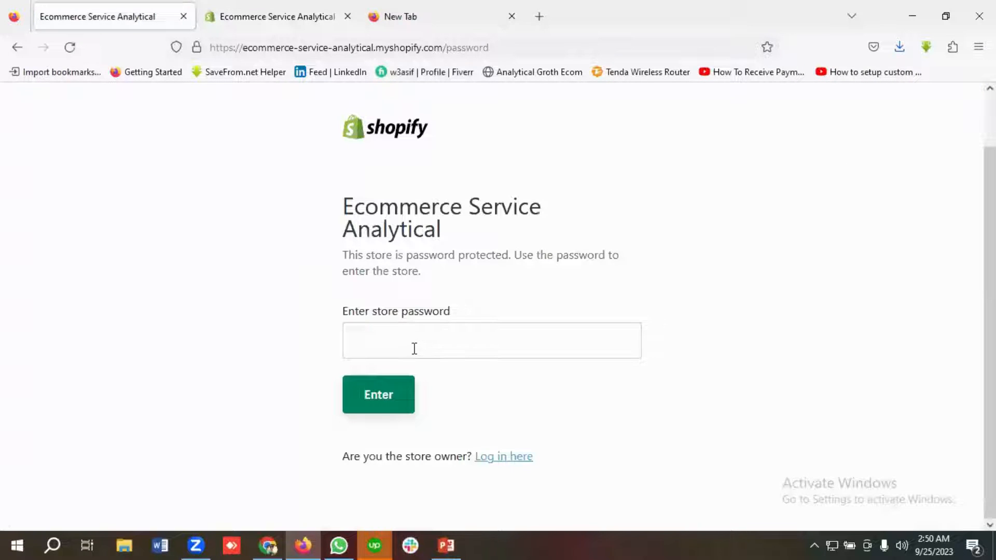
Step: Open the Online Store preferences in the store admin tab and copy the store password
left_click(249, 17)
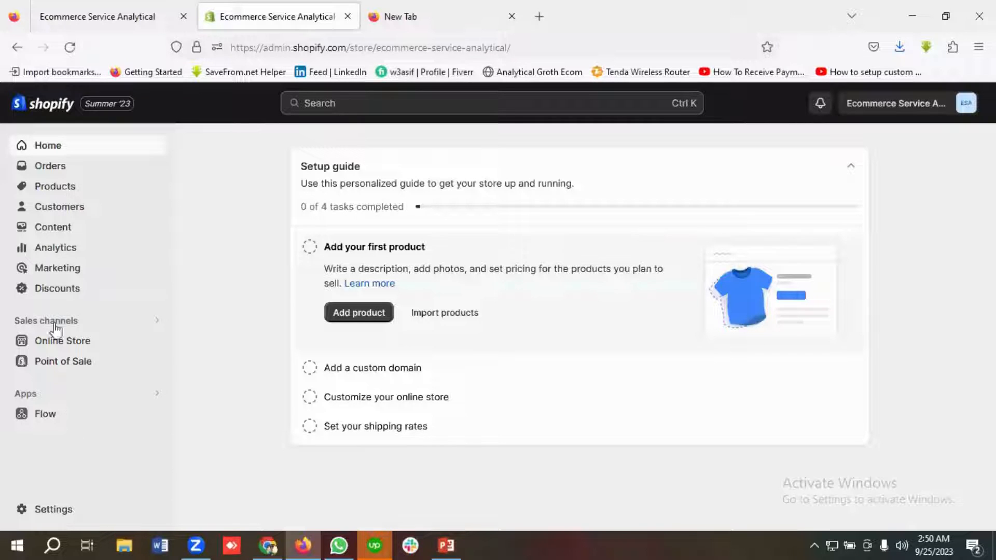
left_click(95, 340)
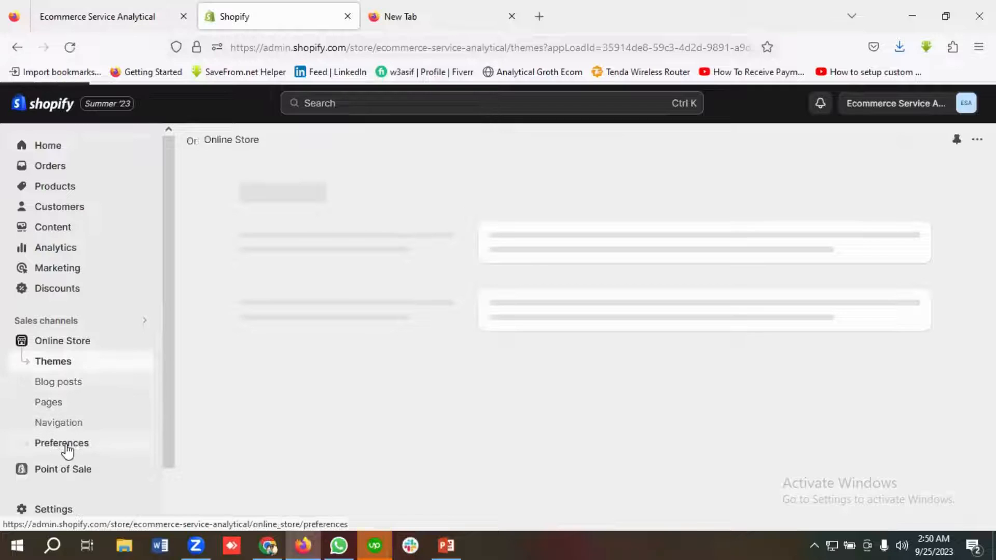
left_click(65, 448)
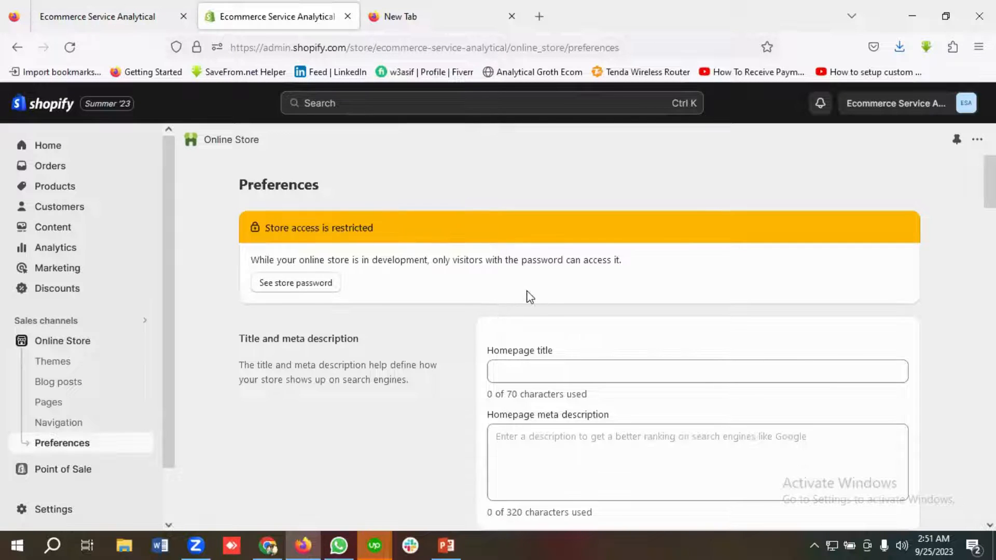
scroll(555, 289, "down", 6)
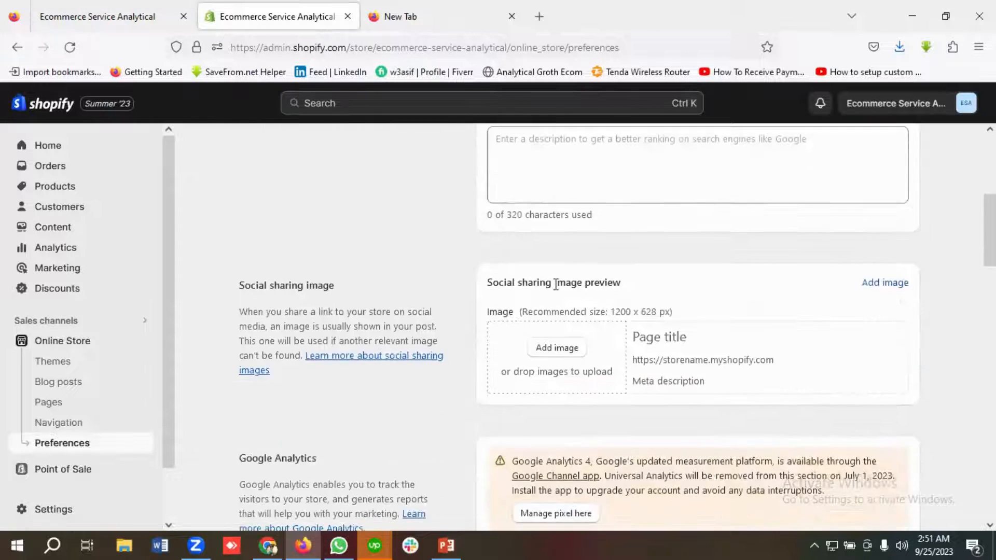
scroll(556, 285, "down", 7)
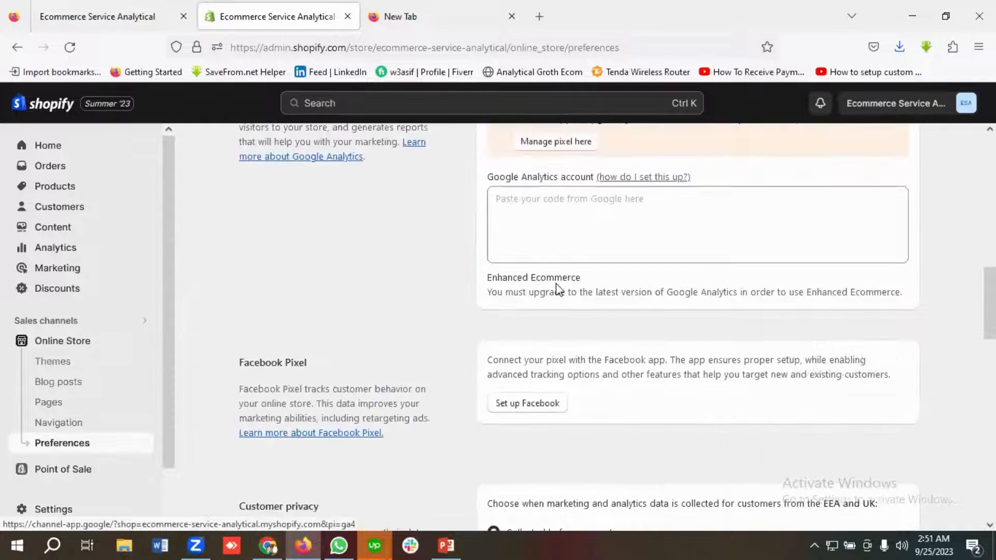
scroll(555, 289, "down", 7)
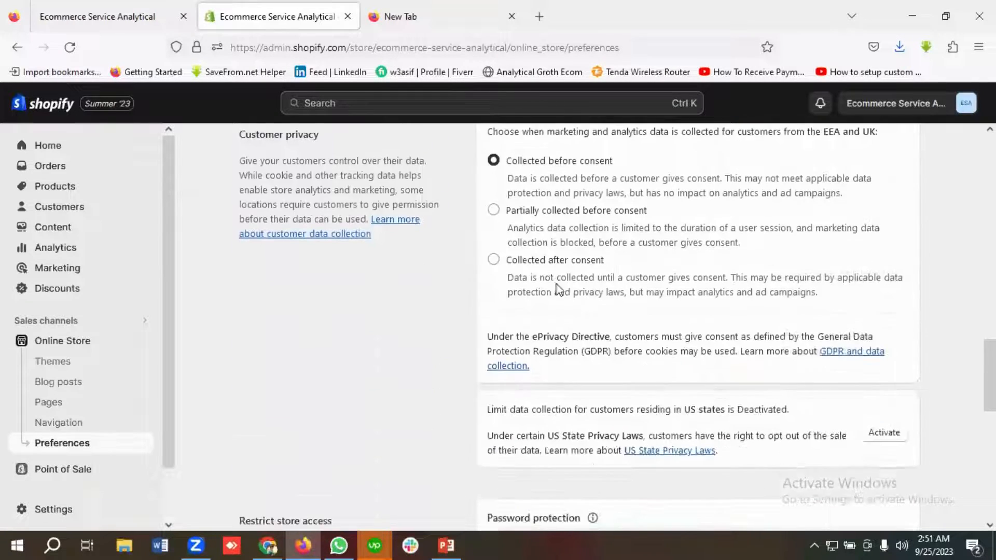
scroll(555, 289, "down", 7)
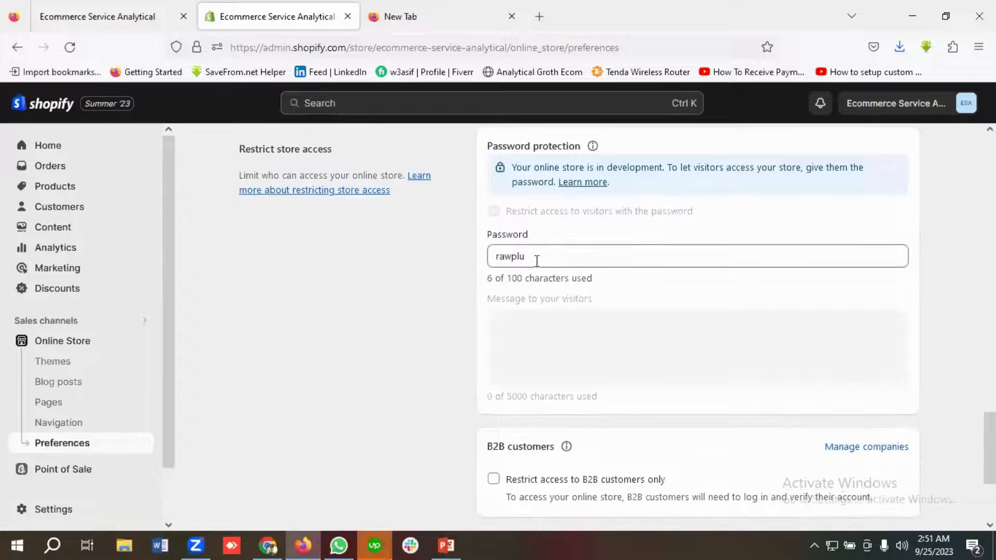
left_click_drag(537, 258, 487, 256)
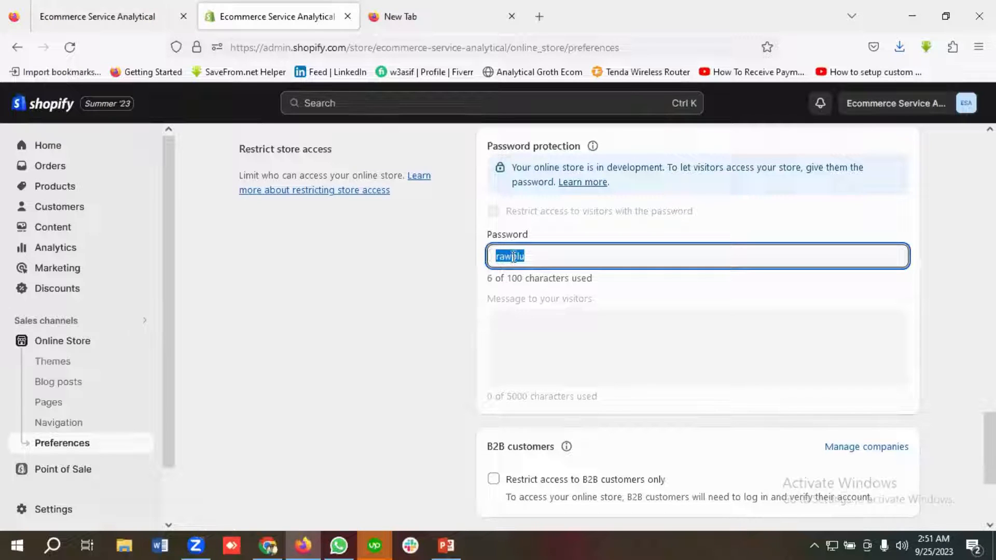
right_click(513, 256)
left_click(553, 323)
Step: Paste the store password into the storefront's password page in the first tab and enter the store
left_click(128, 15)
left_click(377, 340)
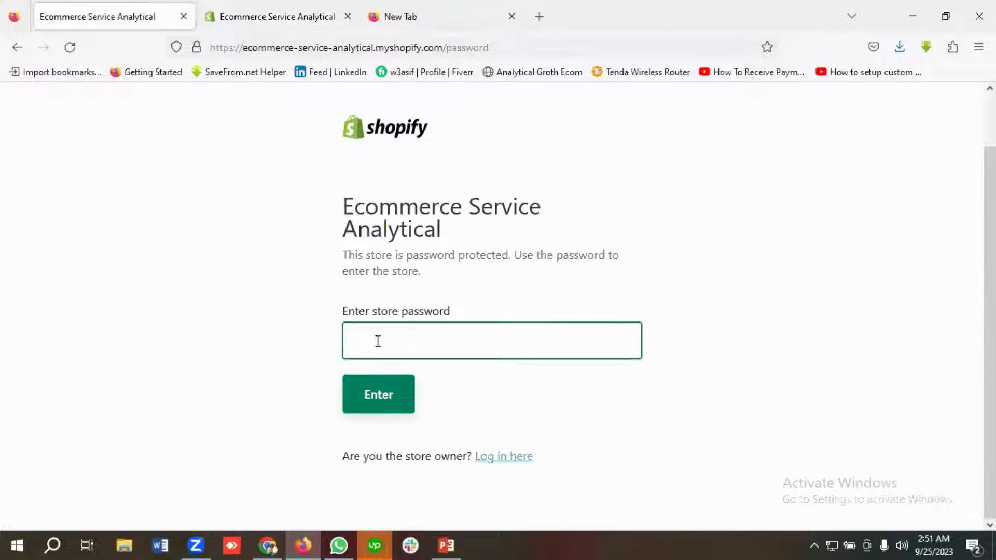
key("ctrl+v")
key("Return")
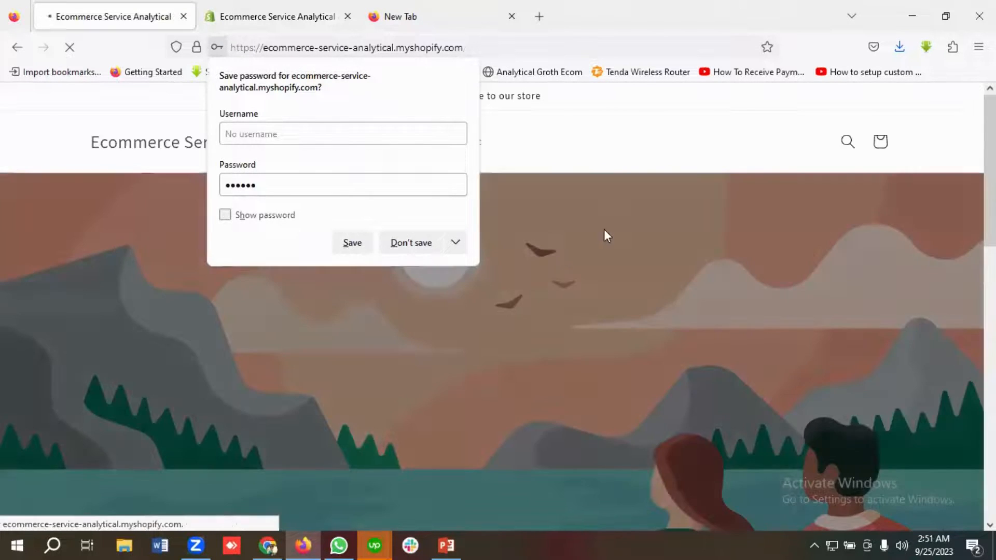
Step: Dismiss the browser's save-password prompt and scroll through the storefront homepage
left_click(604, 229)
scroll(235, 302, "down", 5)
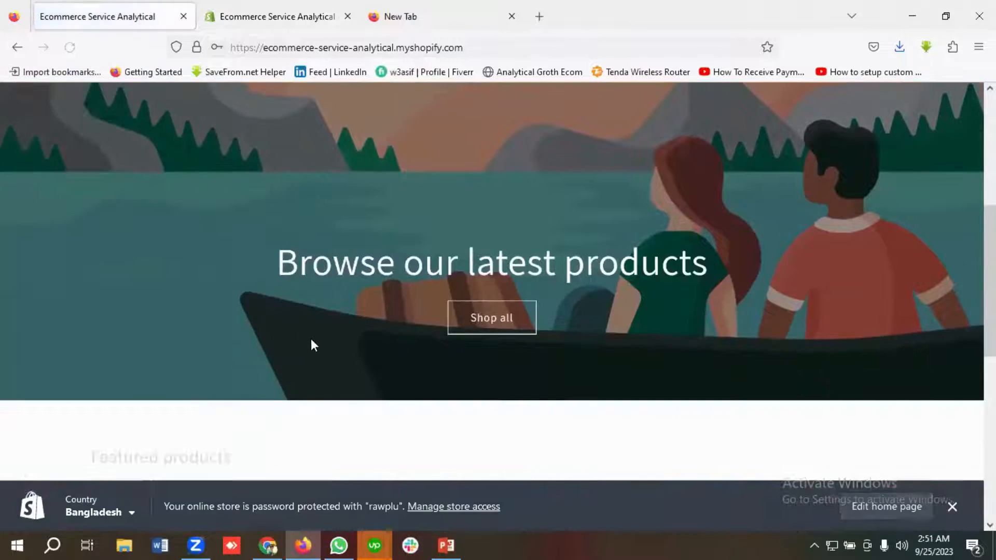
scroll(310, 338, "up", 5)
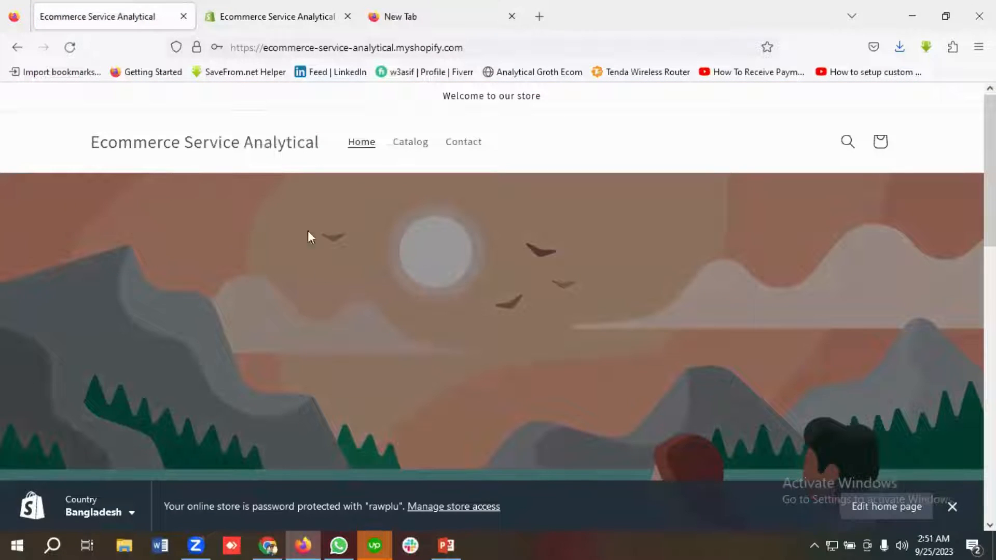
scroll(438, 325, "down", 10)
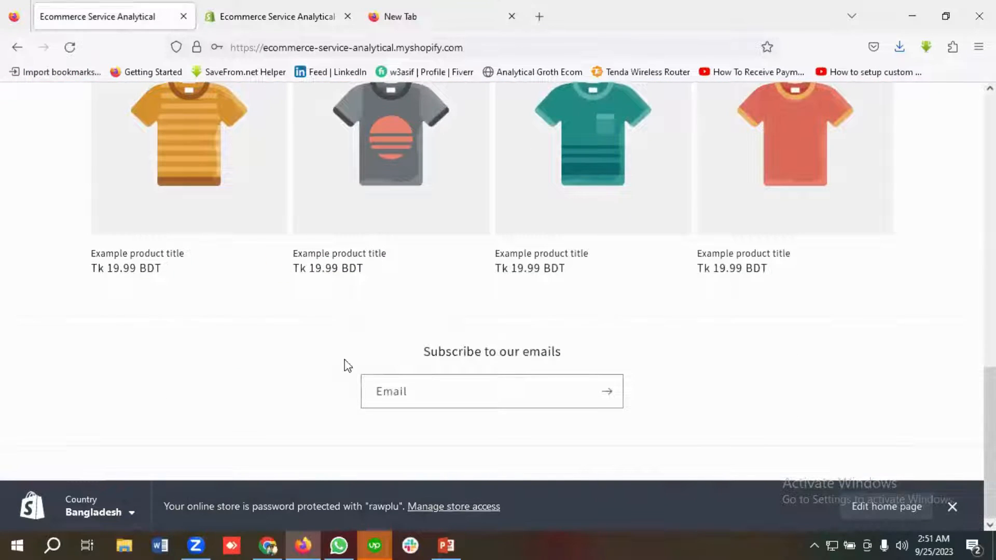
scroll(346, 363, "up", 4)
scroll(345, 363, "up", 5)
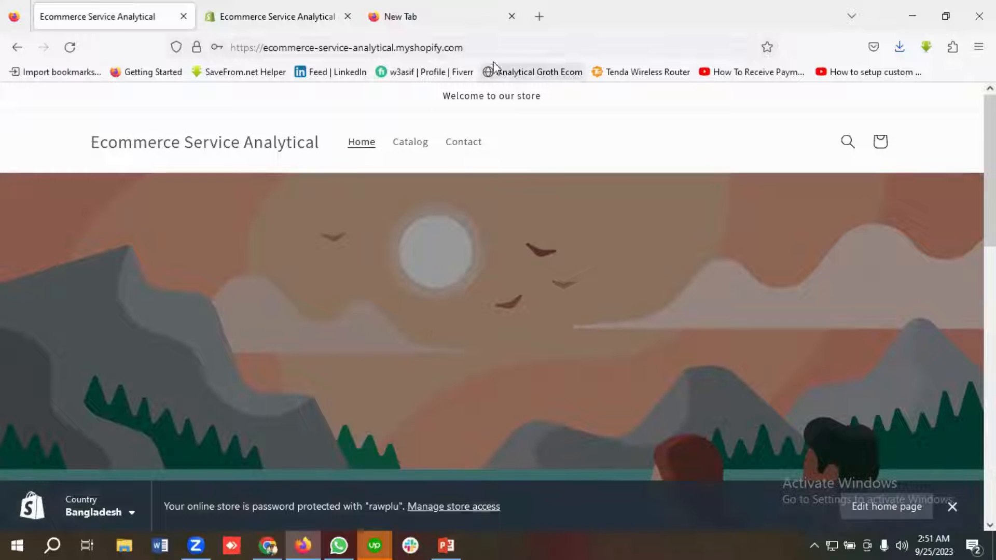
Step: Open the store admin by appending /admin to the storefront address
double_click(488, 45)
left_click(488, 48)
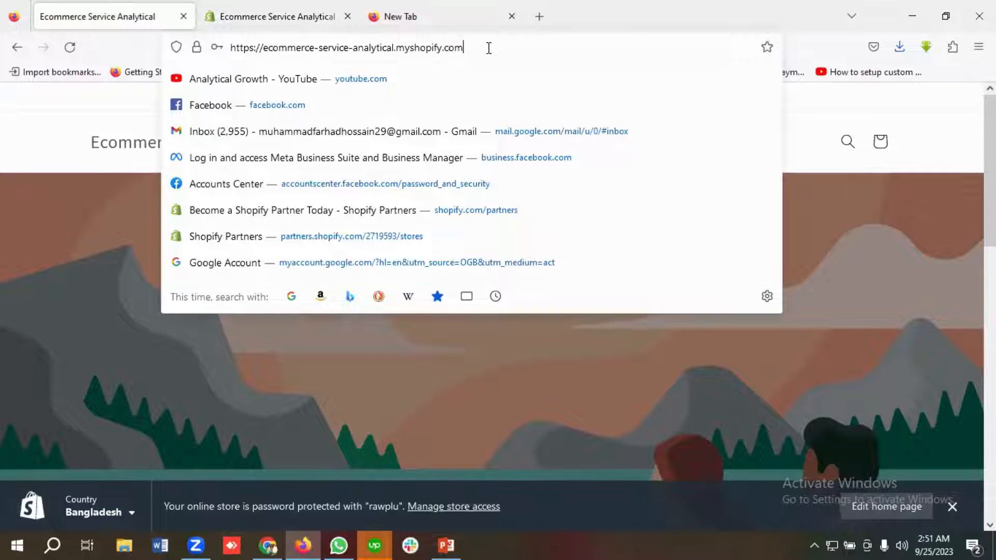
type("/")
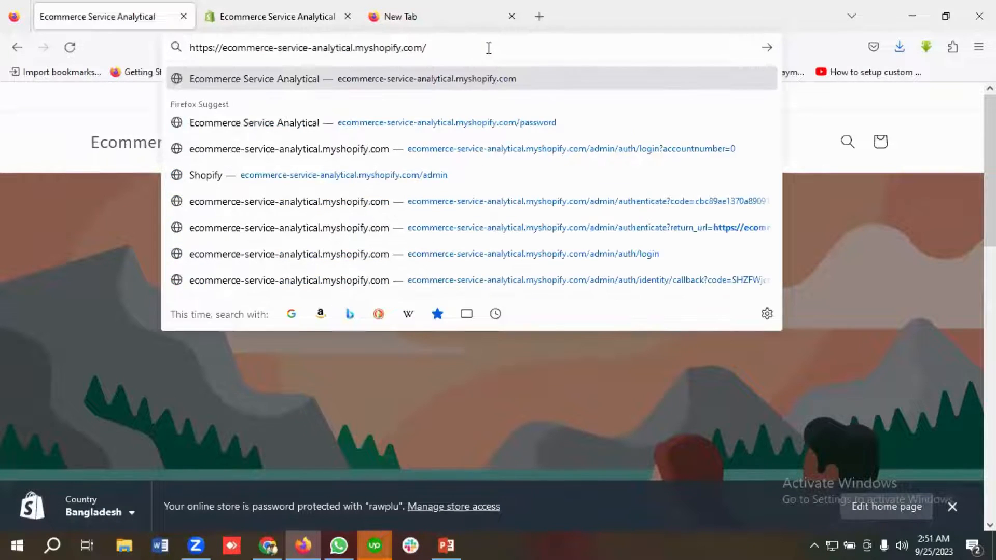
type("admin")
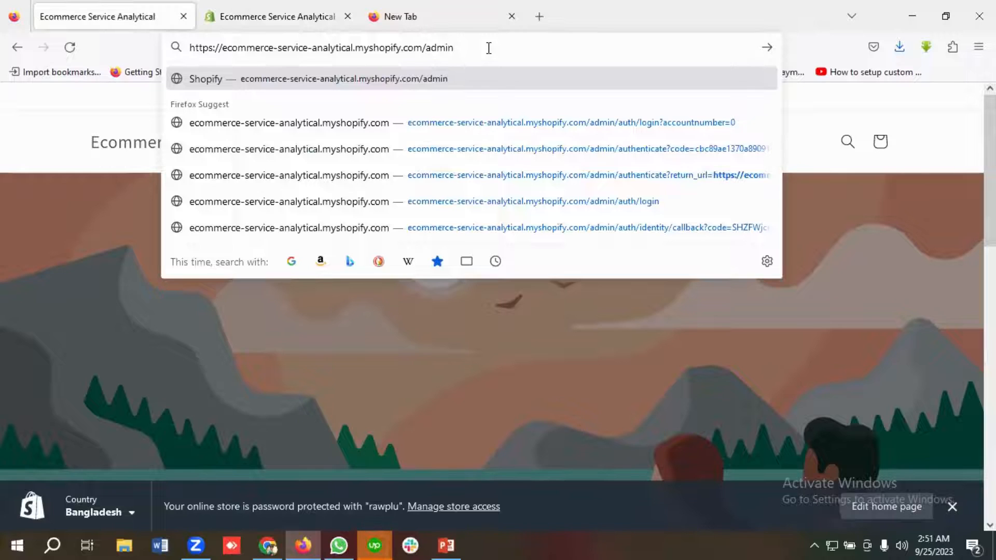
key("Return")
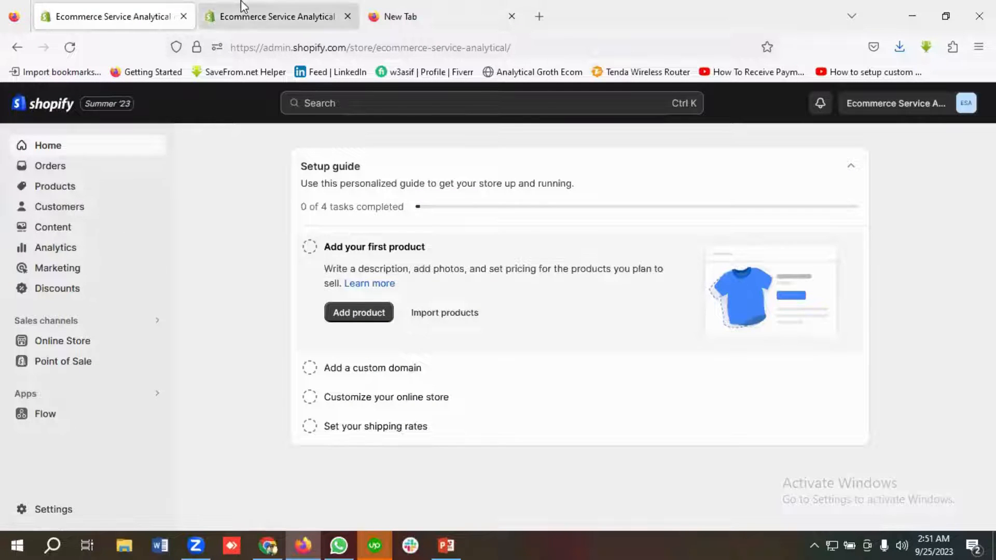
Step: Open the Products section and start adding a new product
left_click(242, 7)
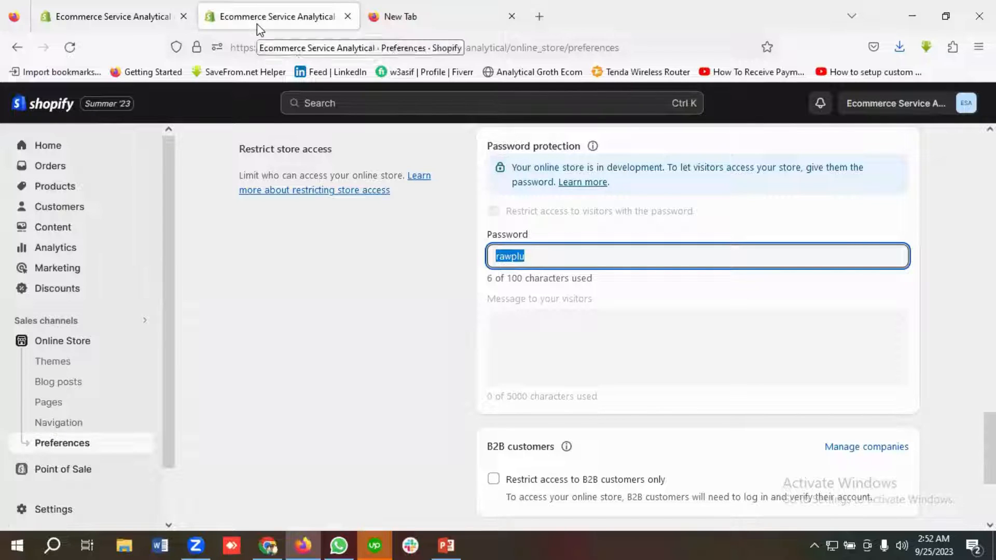
left_click(126, 9)
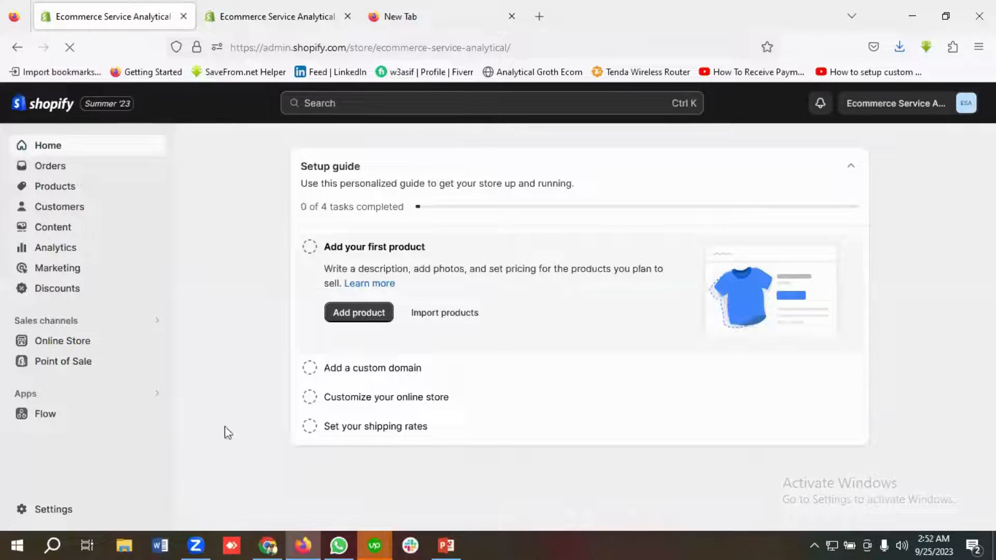
left_click(55, 187)
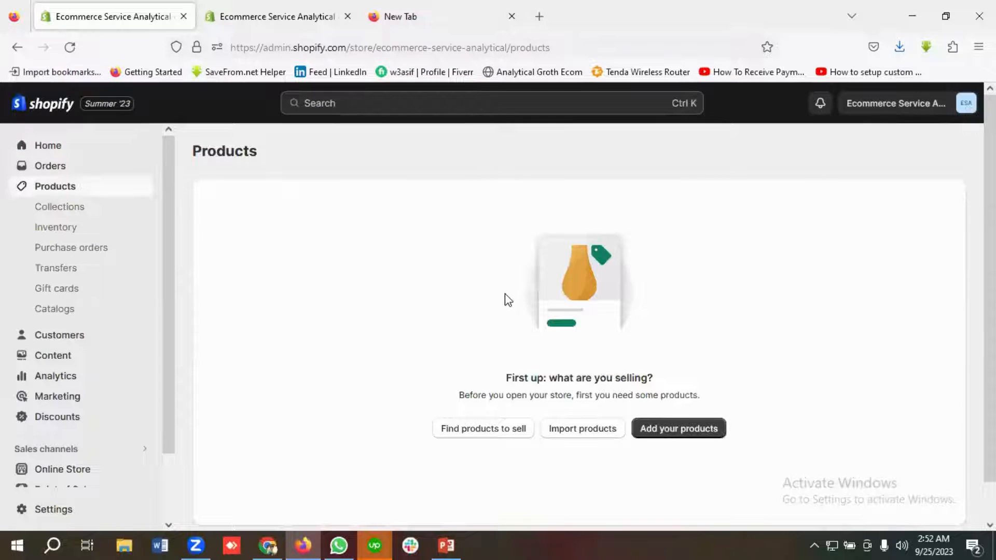
scroll(507, 293, "down", 2)
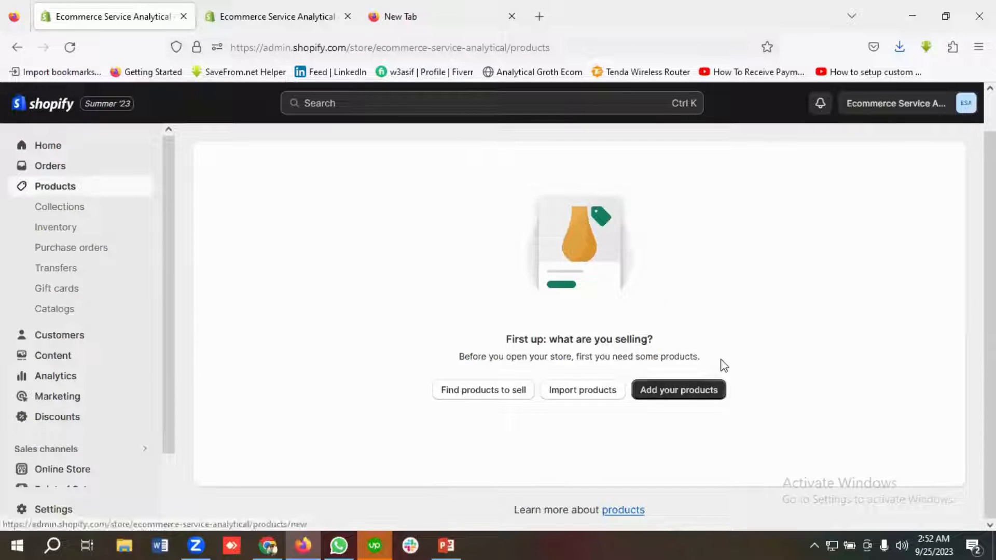
left_click(721, 384)
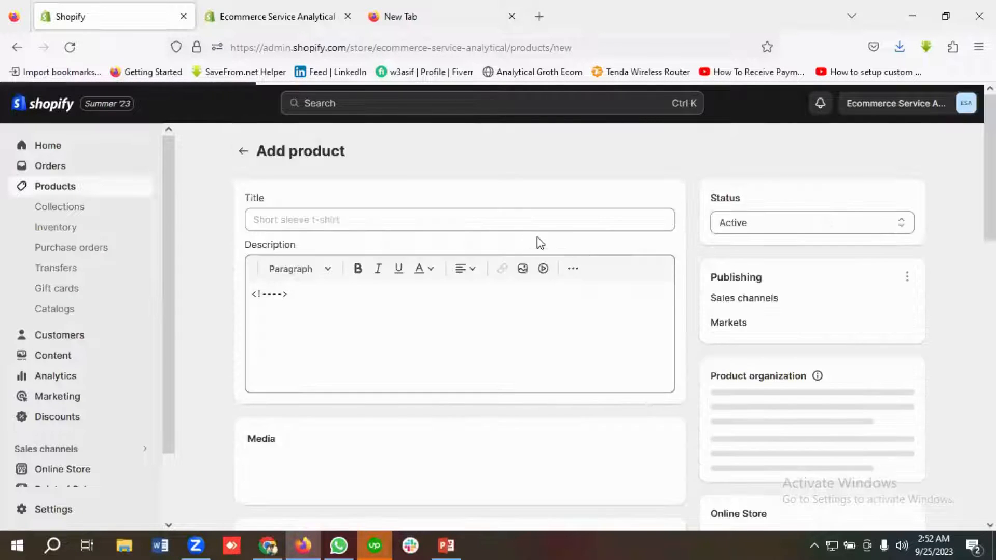
Step: Enter the product title Tshirt and the description Best T shirt Collection
left_click(294, 219)
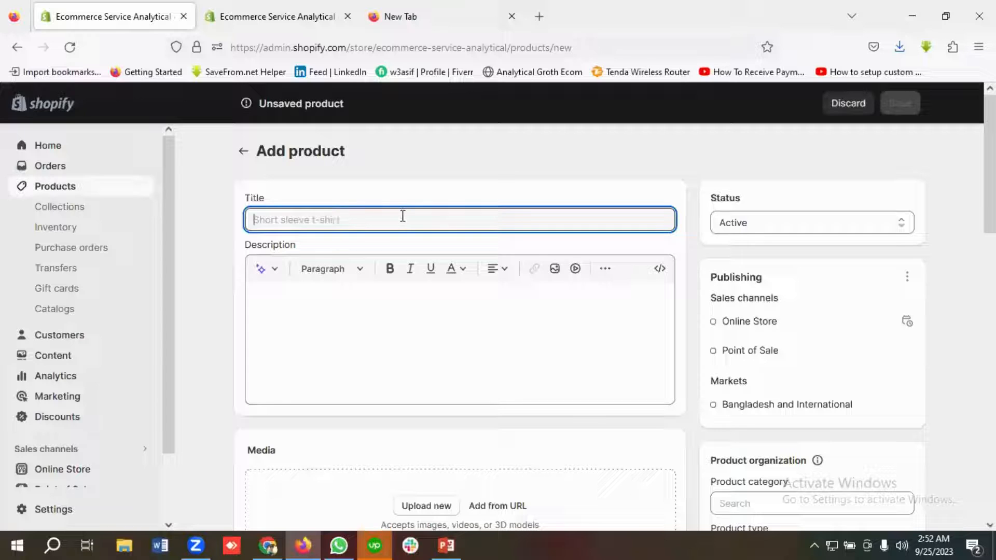
type("Tshirt")
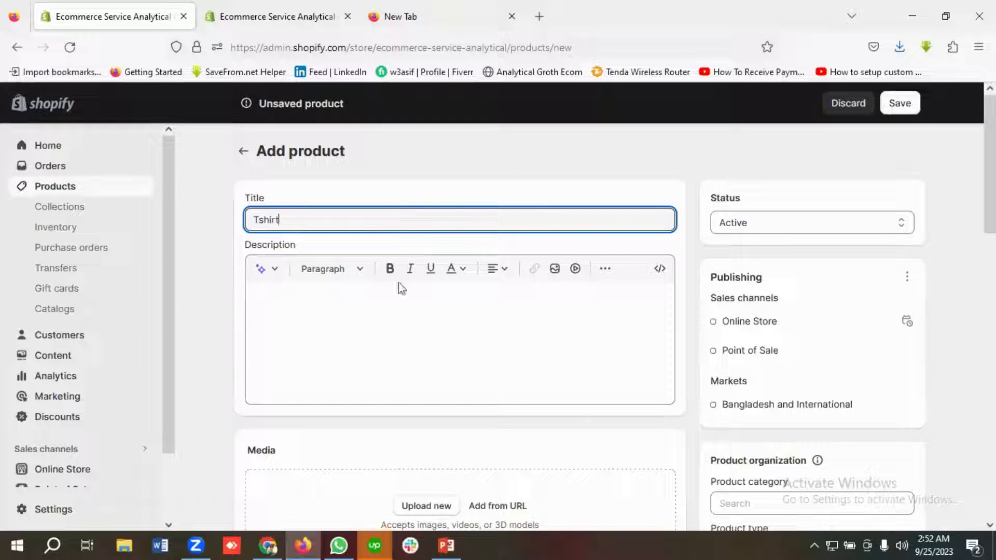
left_click(309, 303)
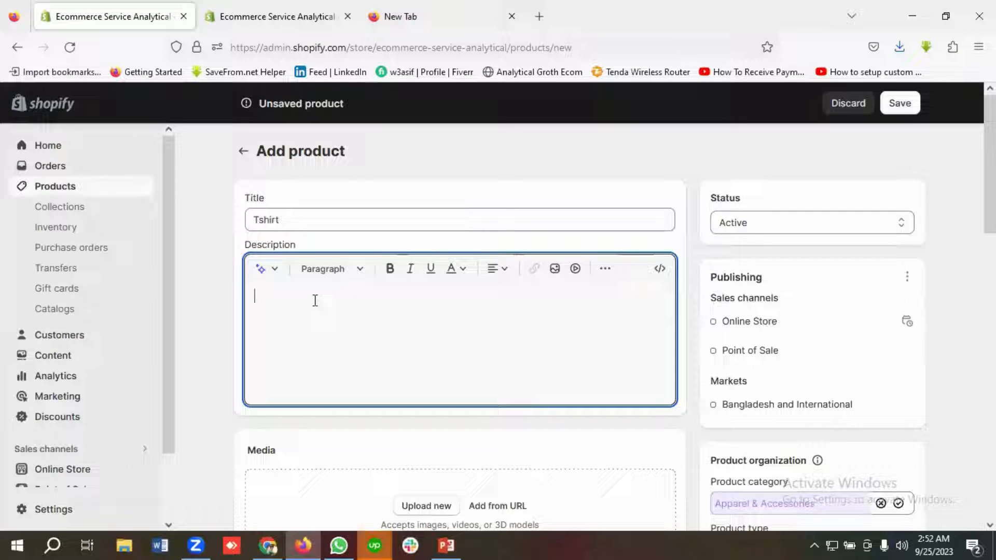
type("Best T shirt Colle")
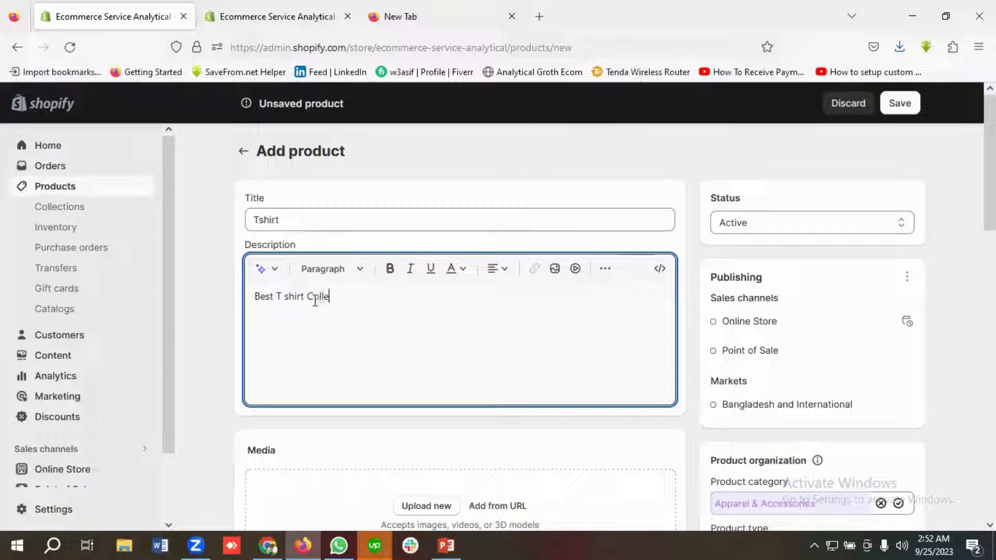
type("ction")
Step: Upload the image blank-1886008_640 from Downloads as the product media
scroll(316, 301, "down", 4)
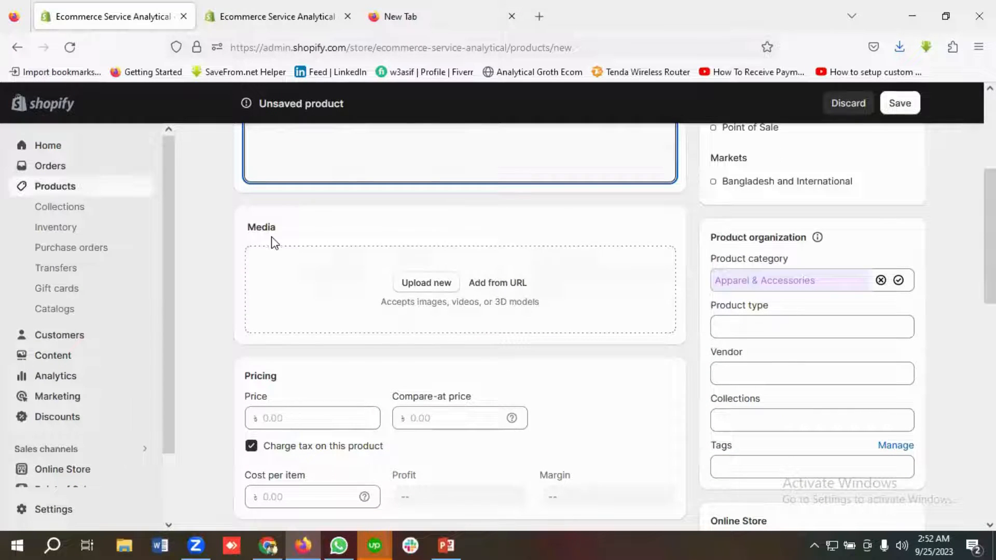
left_click(423, 285)
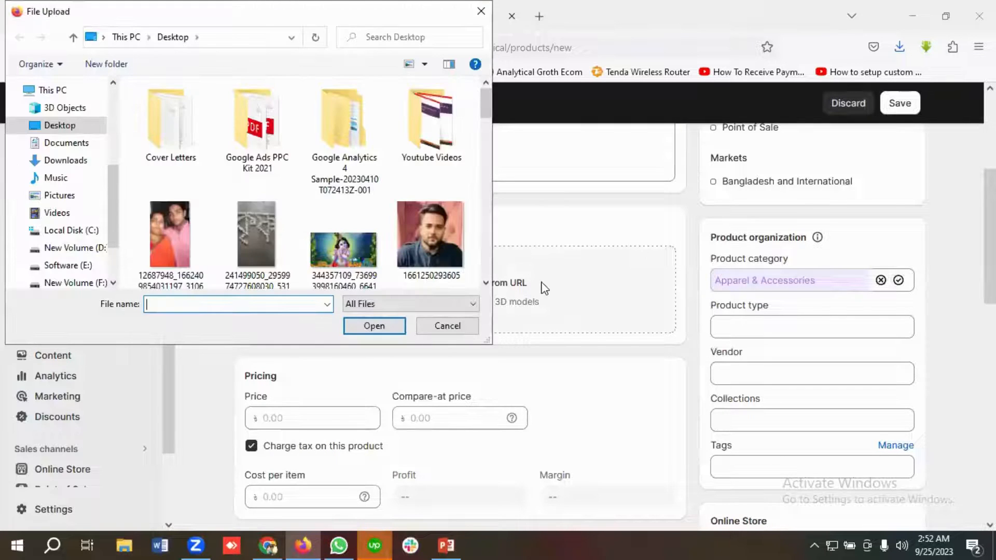
left_click(78, 160)
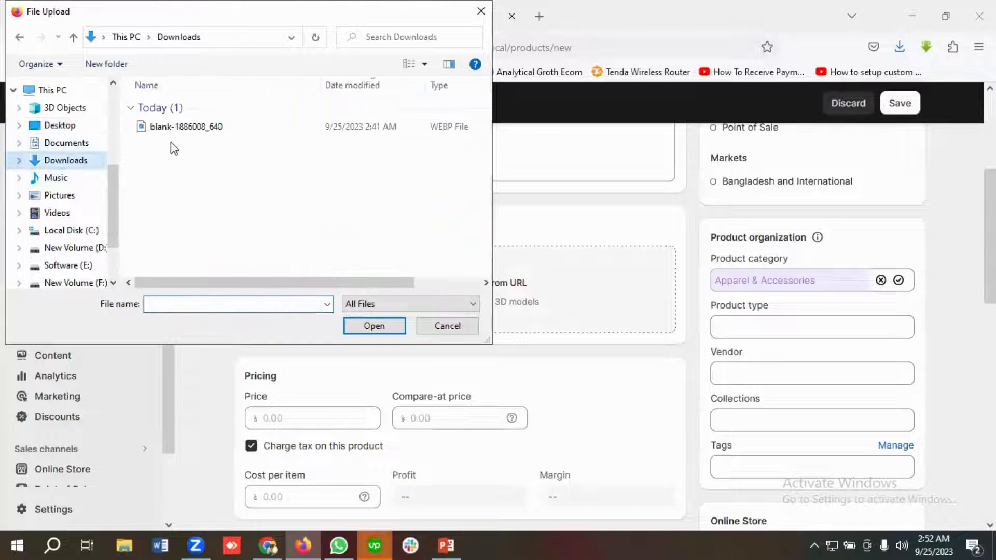
left_click(187, 128)
left_click(370, 326)
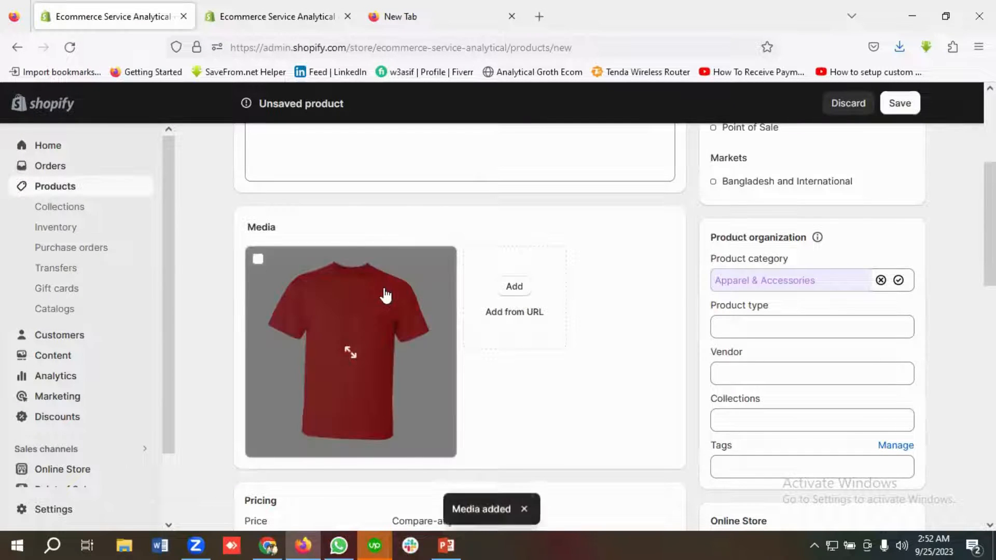
Step: Set the product type to Tshrt
scroll(415, 293, "up", 3)
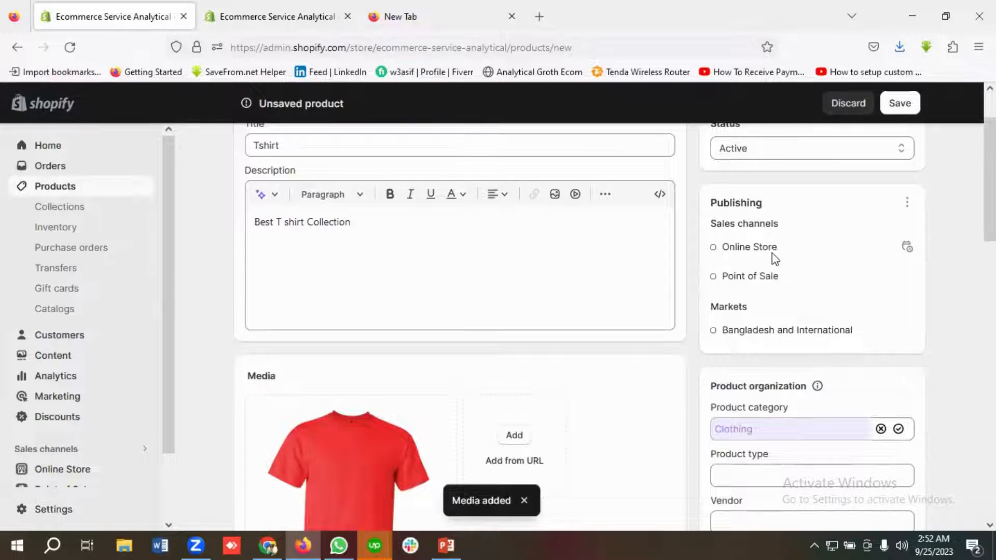
scroll(785, 269, "down", 4)
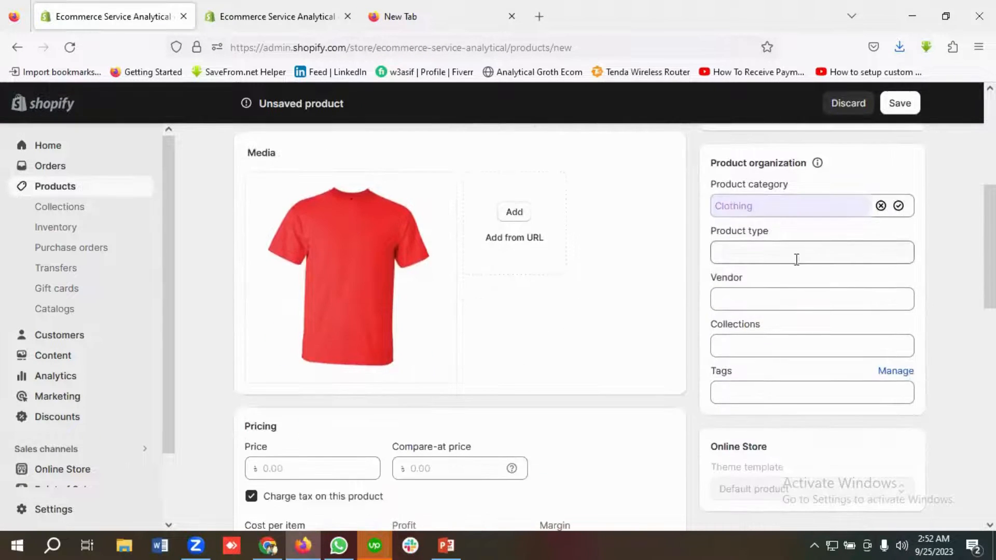
left_click(742, 256)
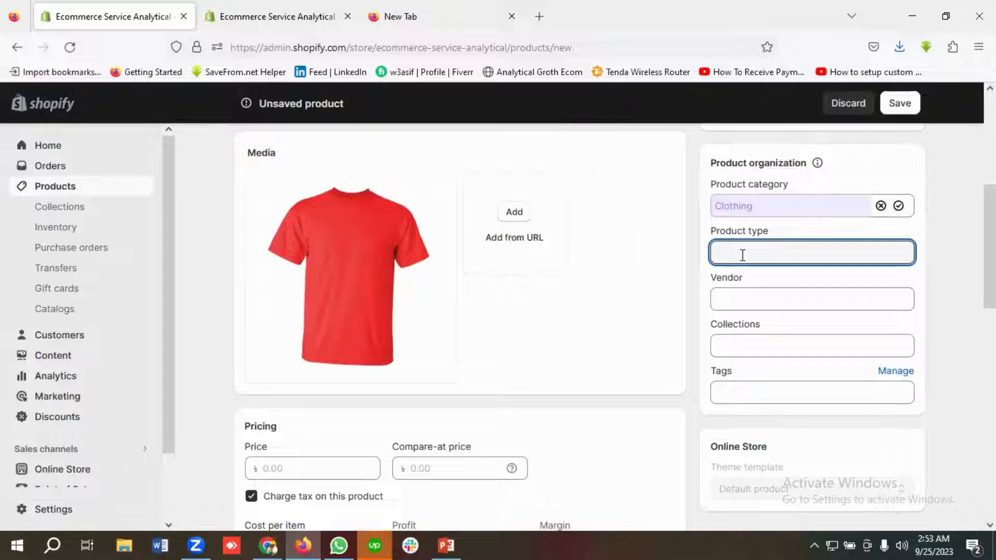
type("Tshrt")
scroll(764, 324, "down", 2)
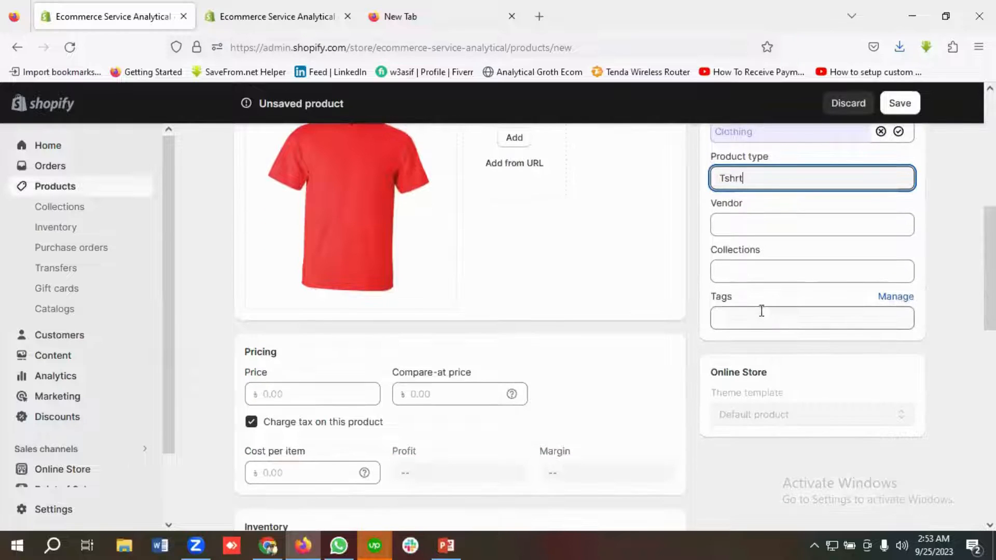
Step: Add the tag Tshirt to the product
left_click(750, 316)
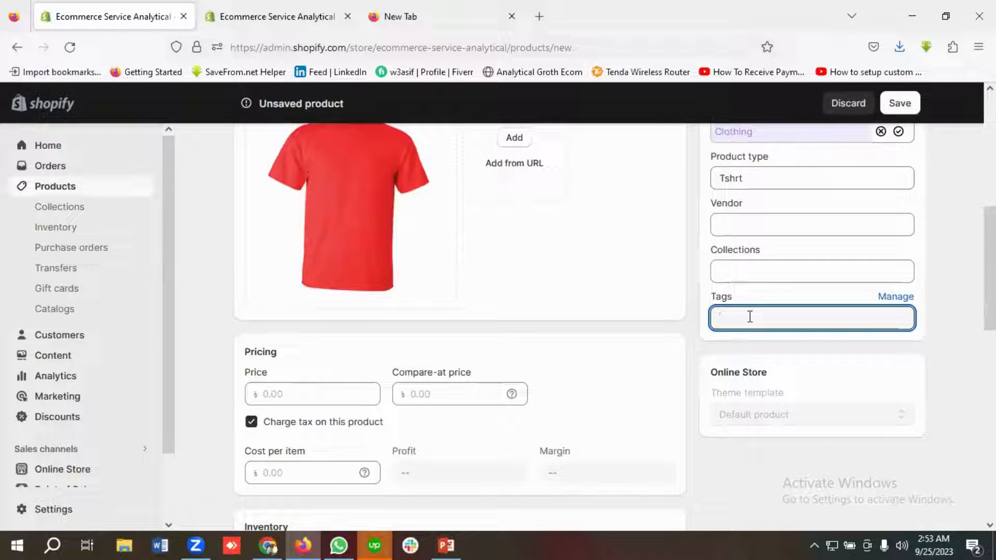
type("Tshirt")
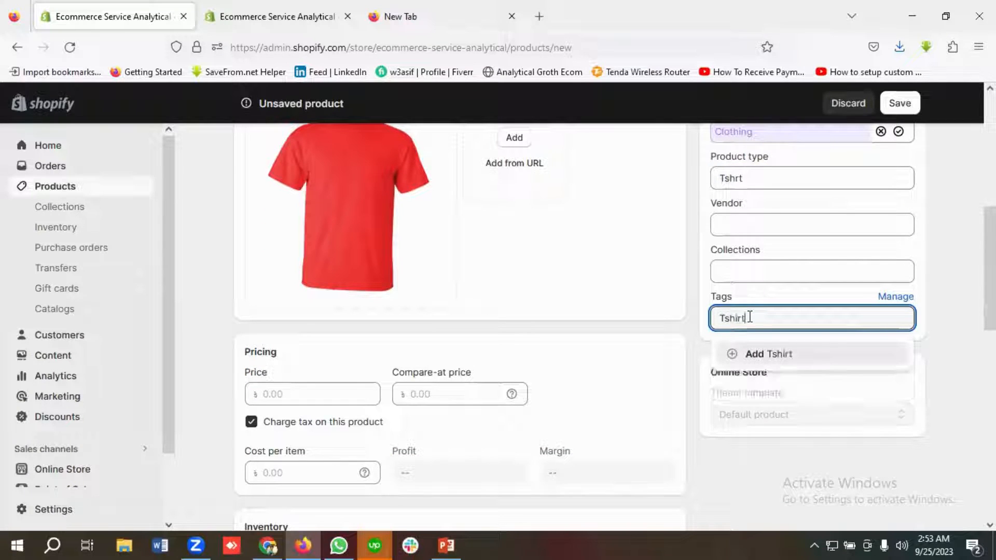
left_click(778, 354)
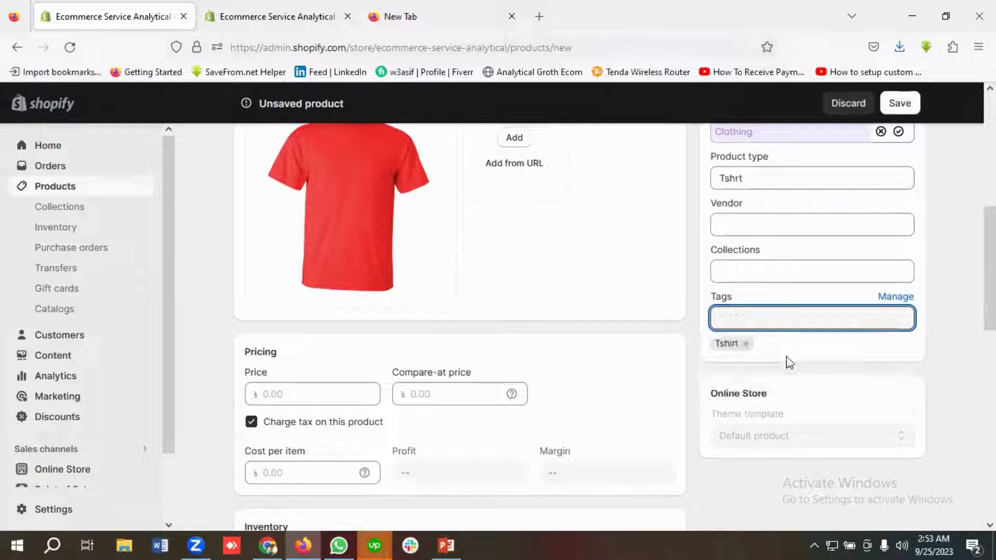
Step: Set the product price to 25 and the compare-at price to 1
scroll(373, 325, "down", 2)
left_click(297, 313)
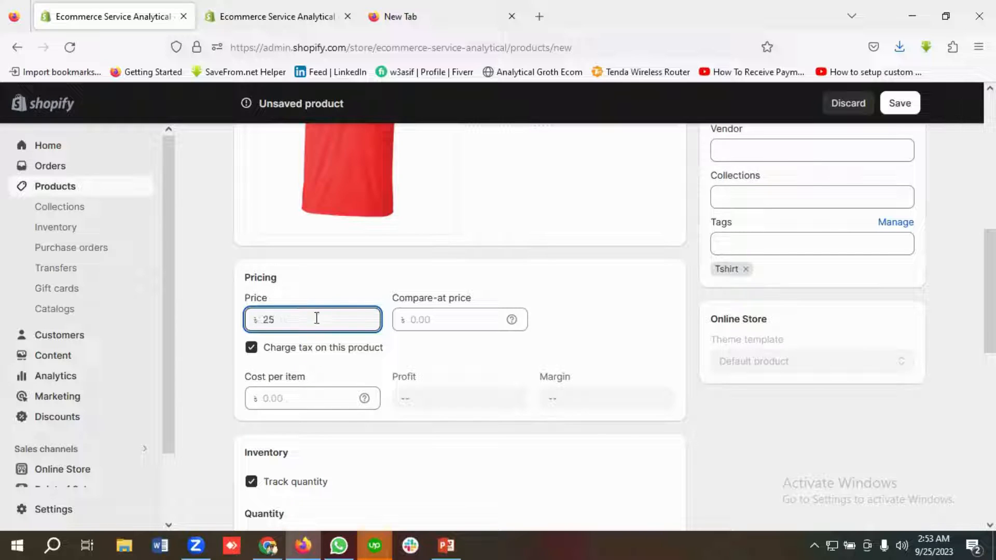
left_click(430, 320)
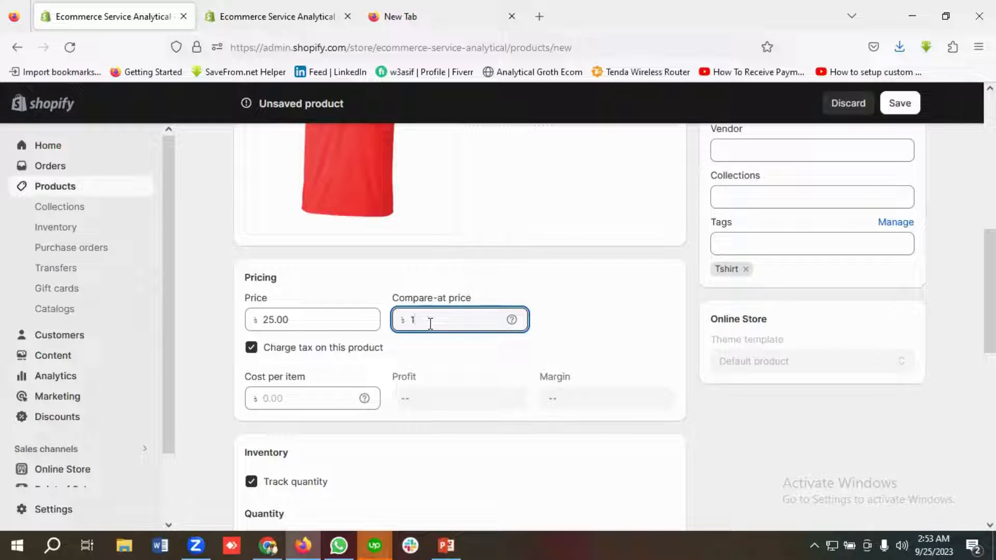
Step: Clear the shop location inventory quantity and save the new product
scroll(430, 324, "down", 2)
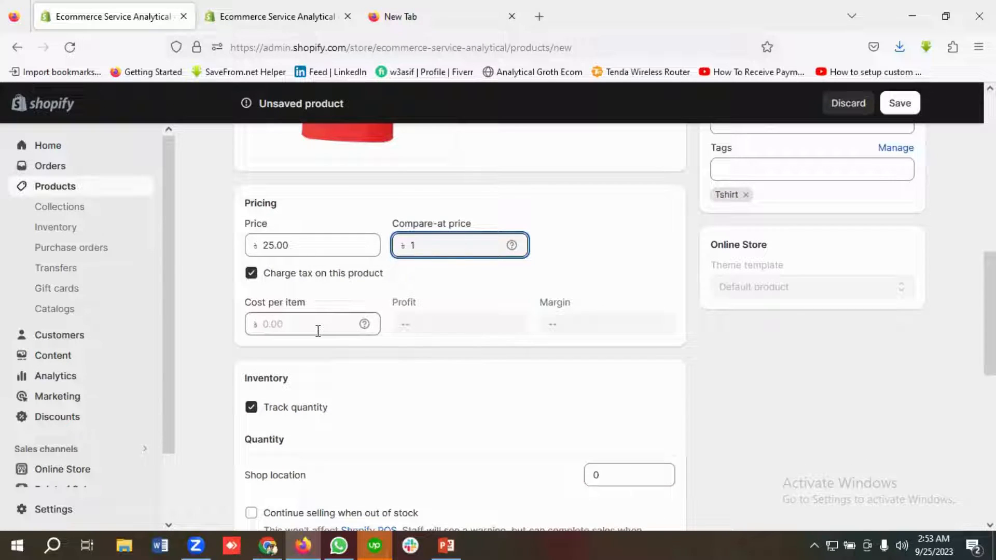
scroll(372, 353, "down", 2)
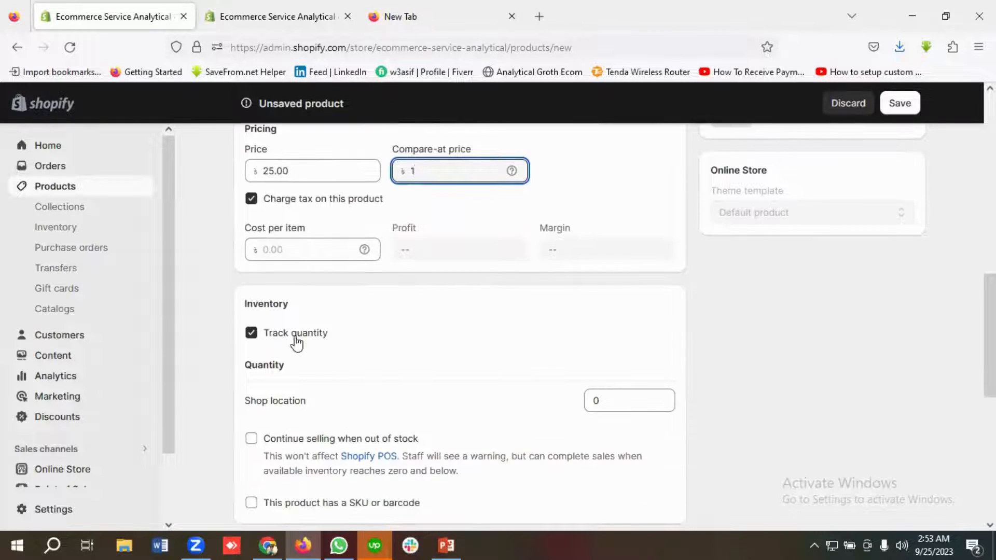
scroll(337, 350, "down", 2)
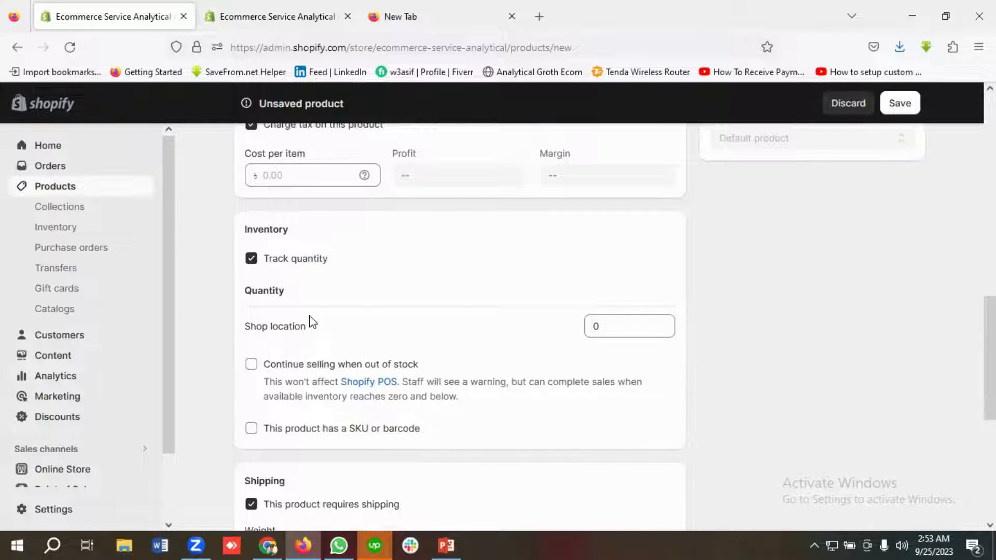
double_click(614, 323)
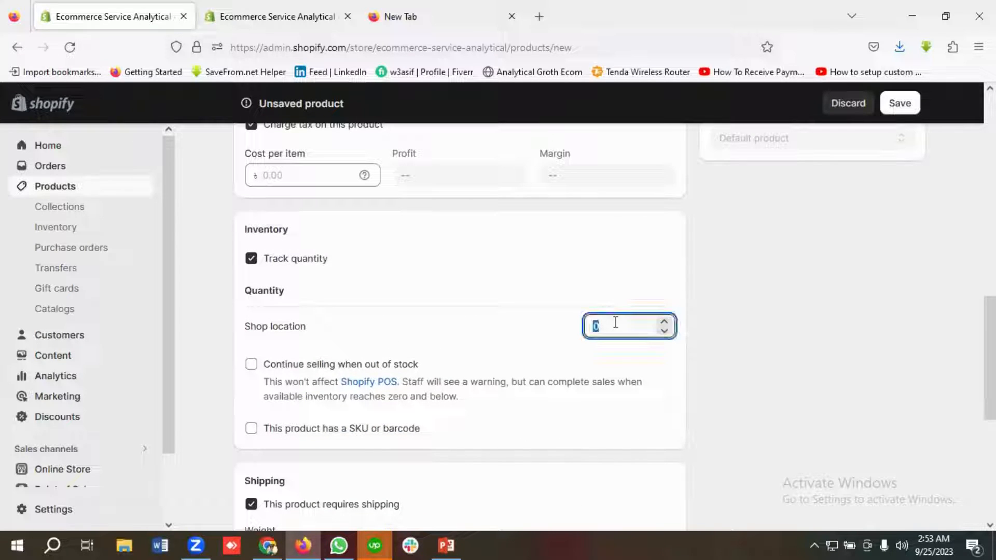
key("BackSpace")
scroll(545, 311, "down", 8)
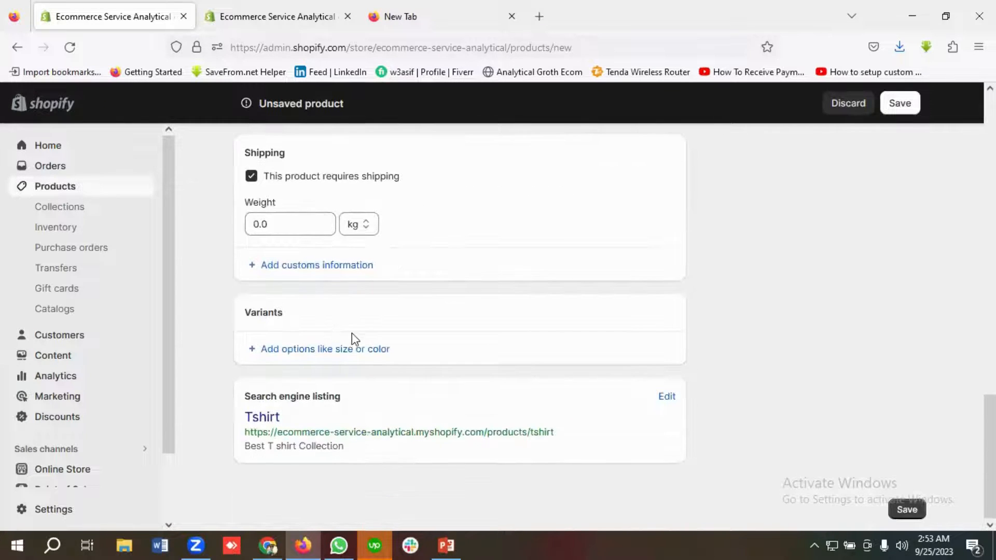
left_click(908, 511)
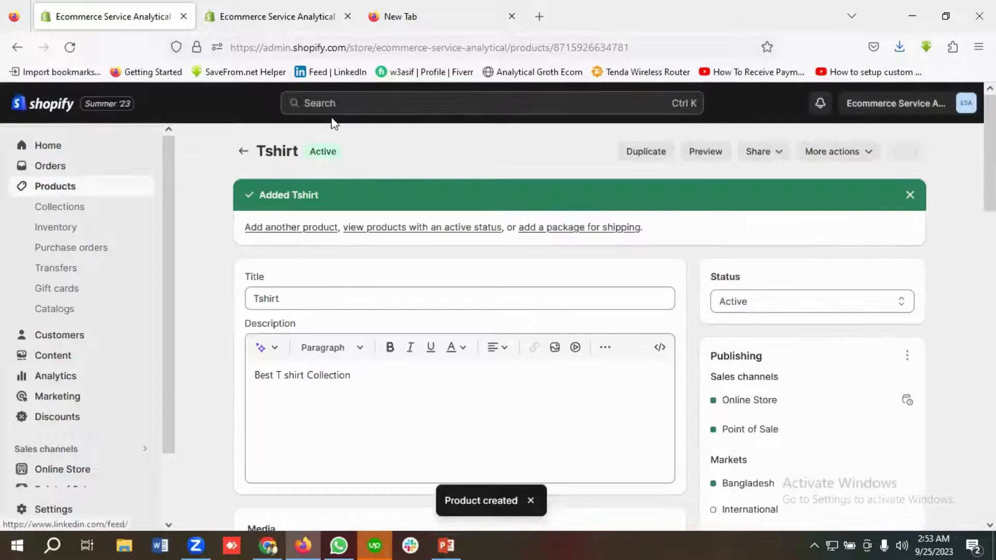
Step: Open the storefront at ecommerce-service-analytical.myshopify.com in the new browser tab
left_click(312, 7)
scroll(525, 325, "up", 3)
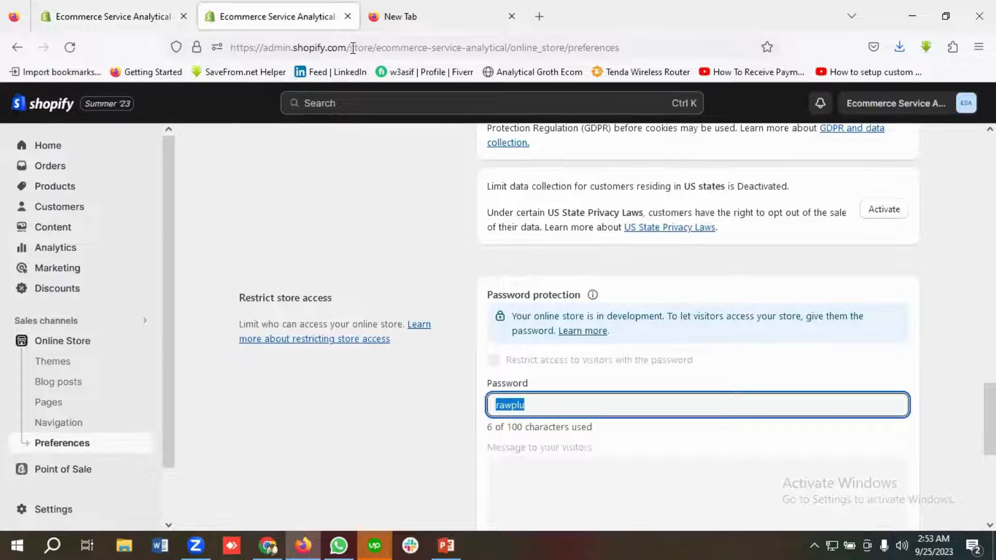
left_click(461, 10)
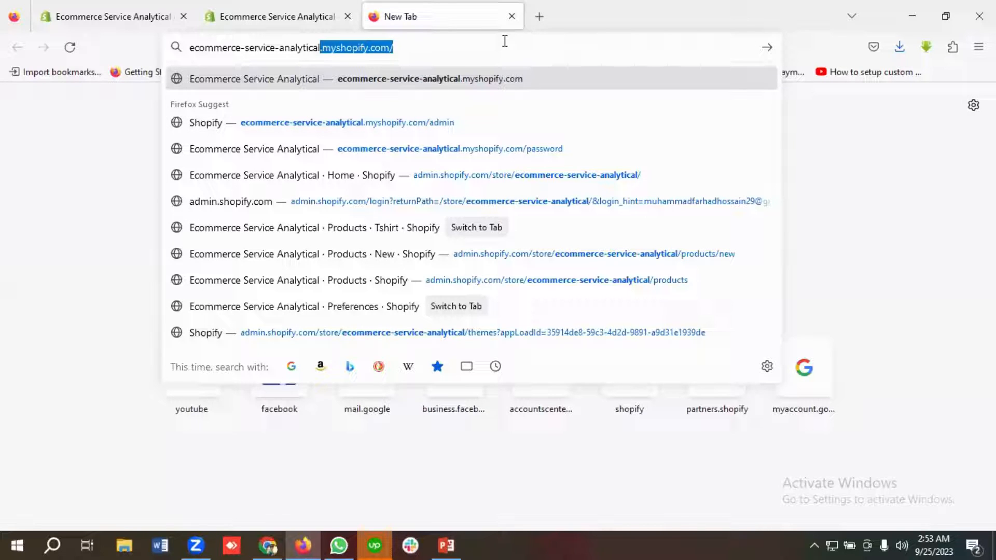
left_click(436, 50)
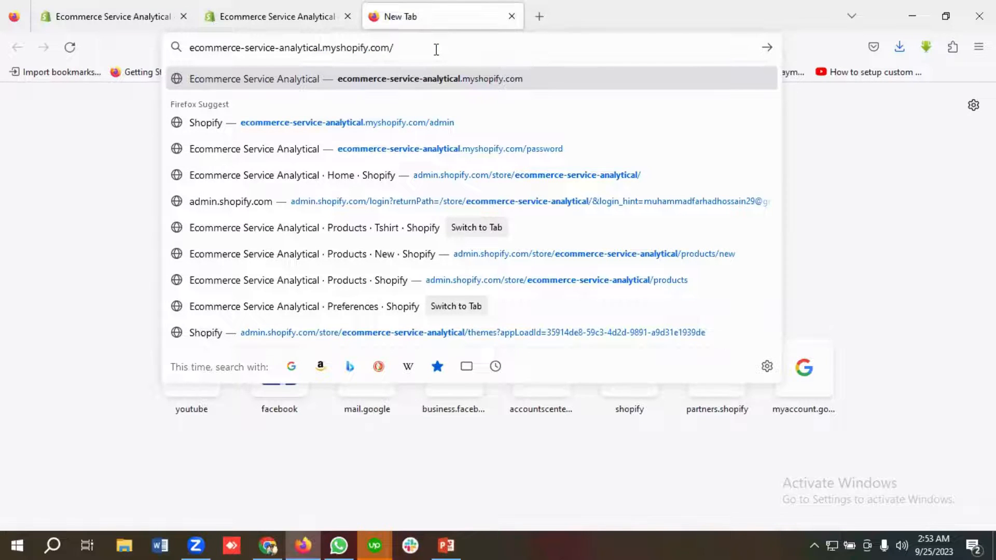
key("Return")
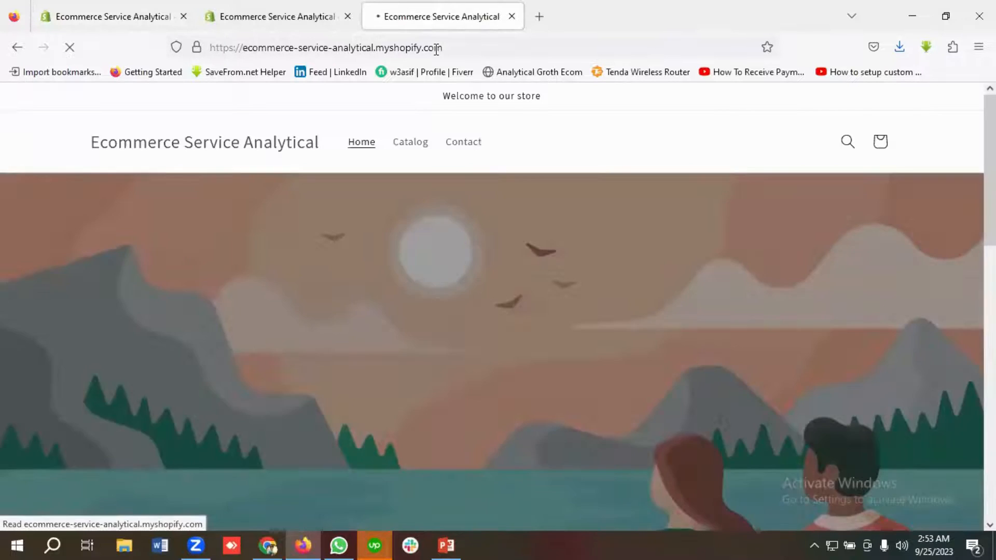
Step: Browse the storefront's featured products and open the Tshirt product page
scroll(399, 268, "down", 15)
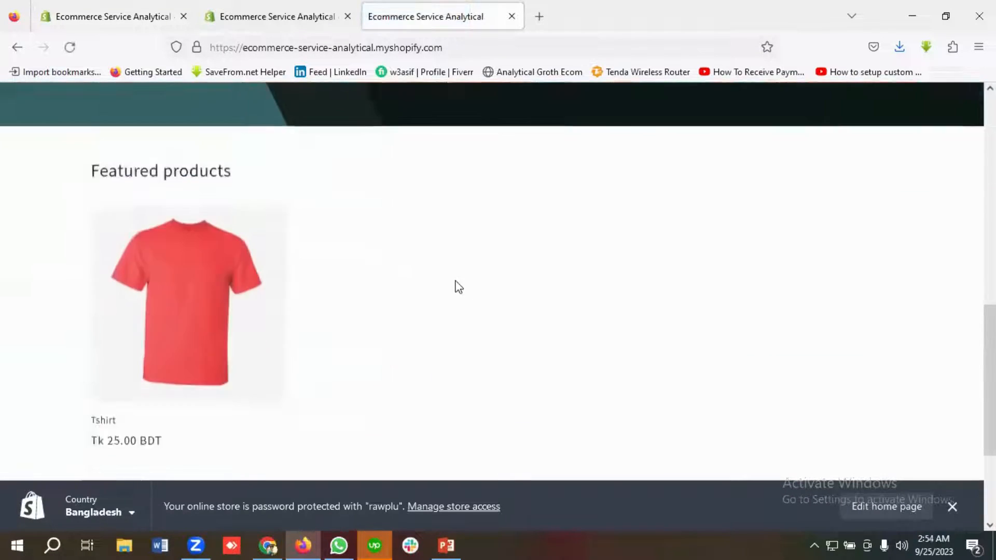
scroll(222, 251, "down", 2)
scroll(120, 271, "up", 2)
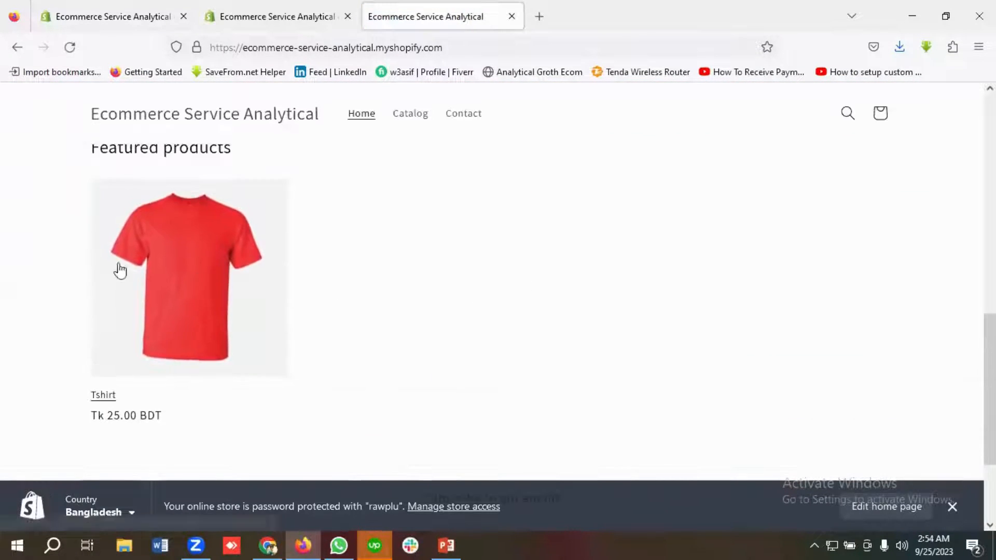
scroll(332, 282, "down", 2)
scroll(341, 289, "up", 2)
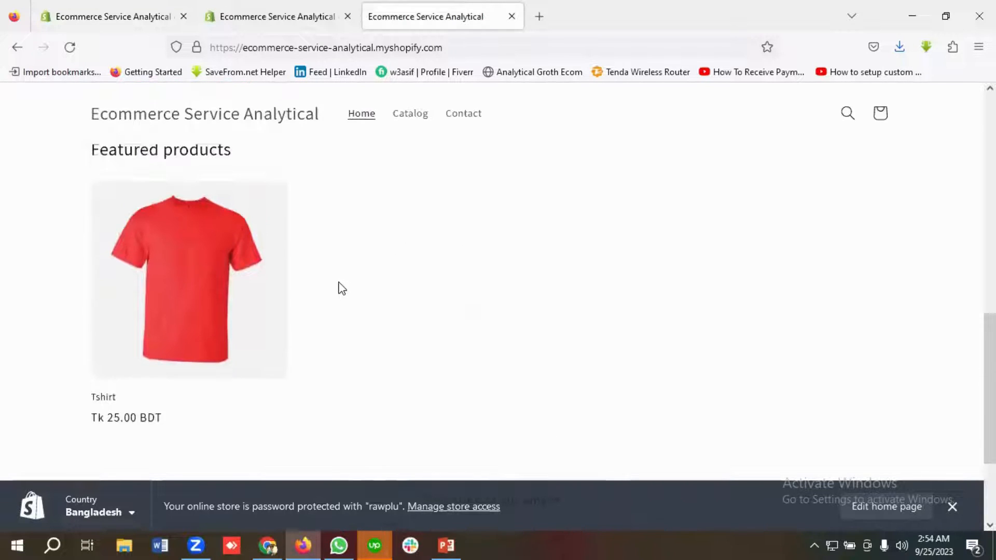
scroll(343, 288, "down", 2)
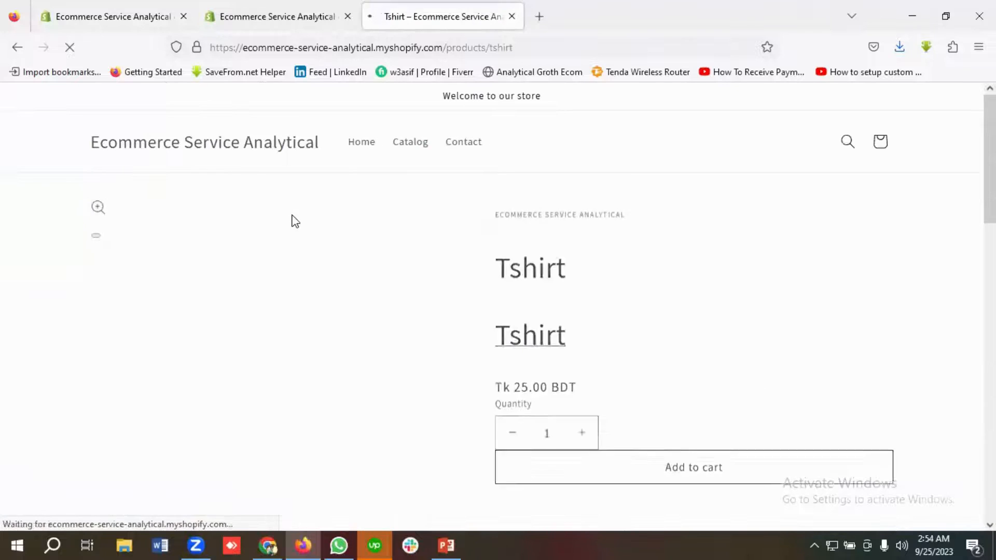
scroll(540, 203, "down", 3)
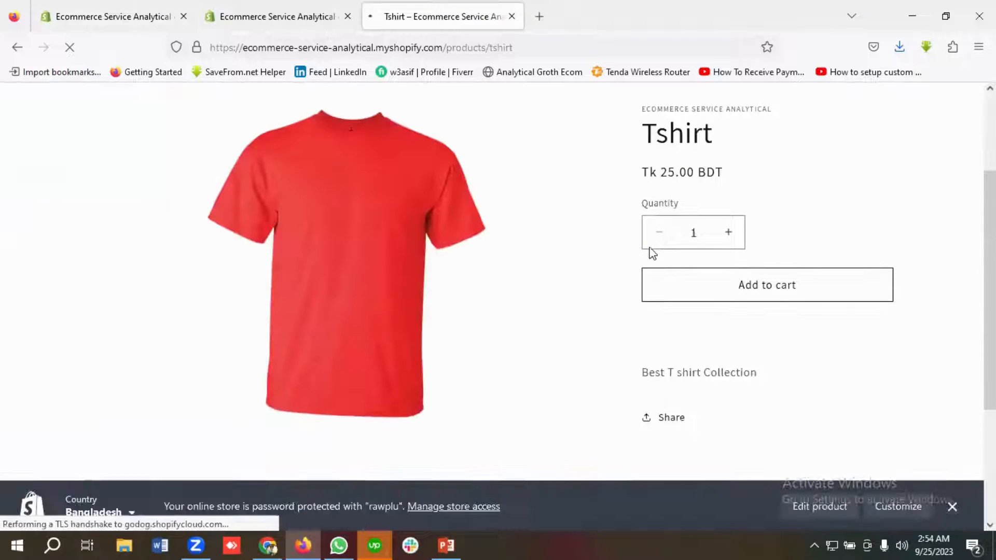
Step: Add the Tshirt to the cart and proceed from the cart popup to checkout
left_click(651, 281)
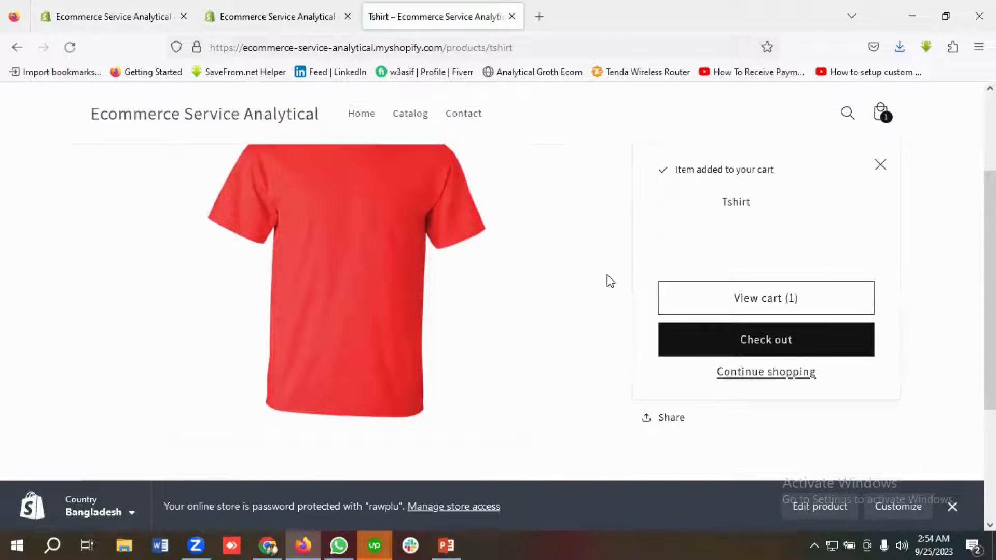
left_click(776, 303)
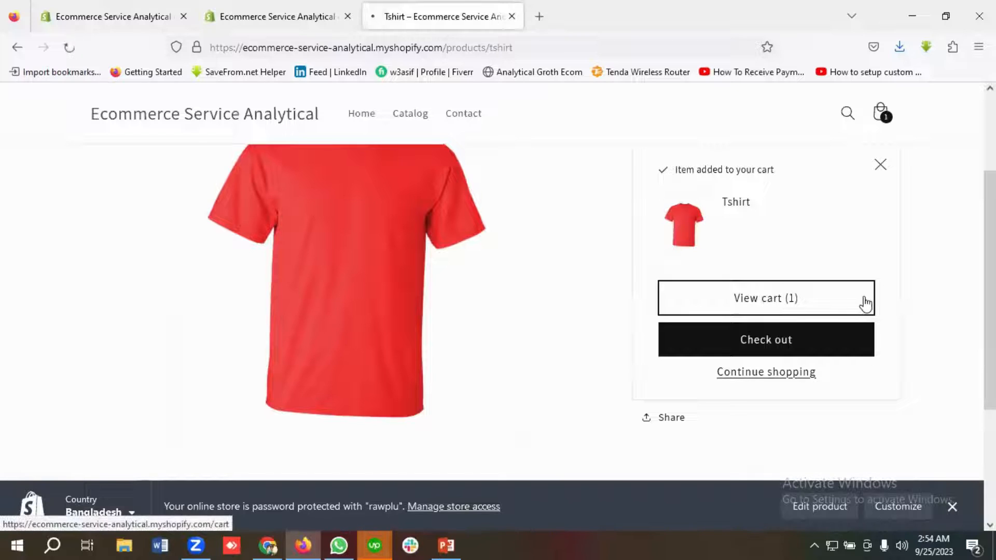
scroll(571, 265, "down", 5)
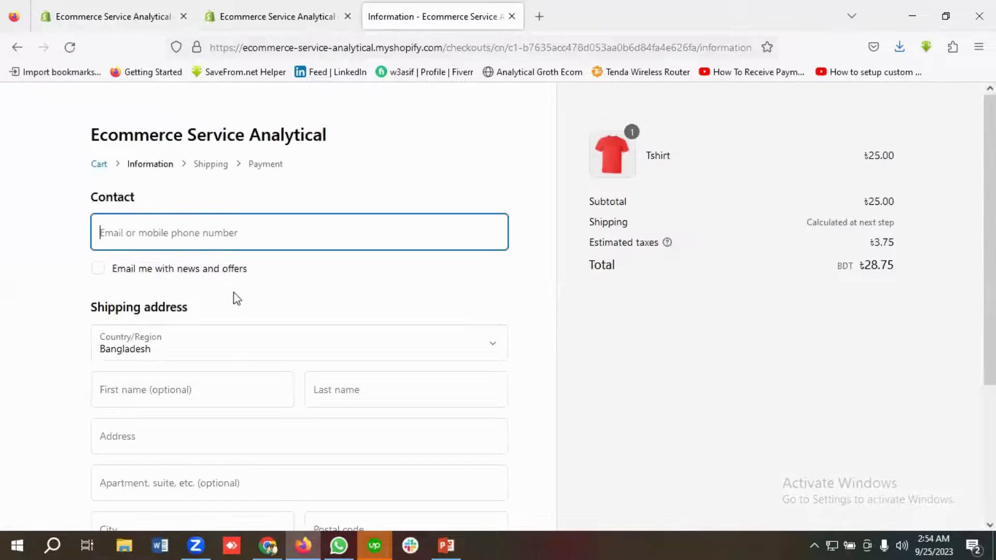
Step: Examine the checkout contact and shipping address form
scroll(237, 300, "down", 4)
scroll(265, 327, "up", 4)
scroll(267, 327, "down", 4)
scroll(285, 343, "up", 3)
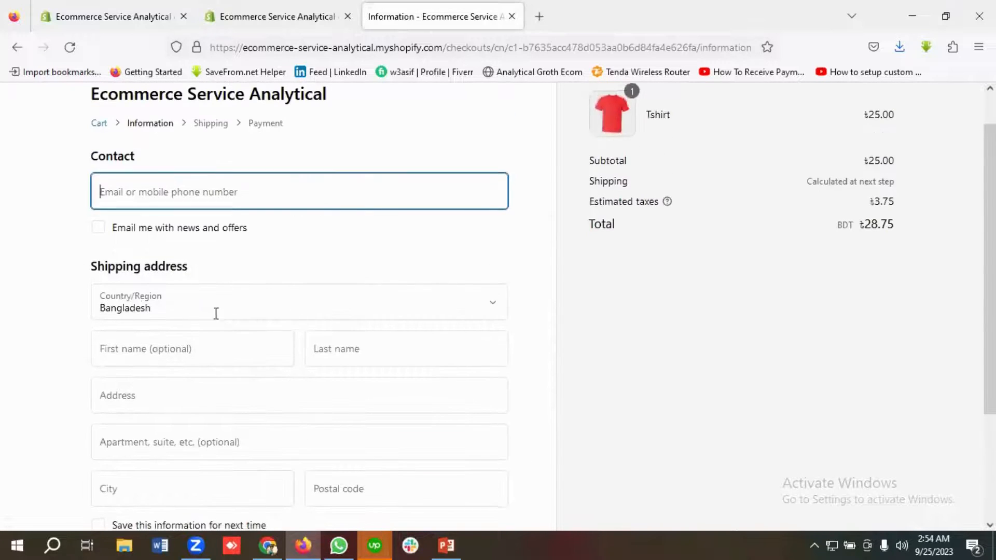
scroll(169, 318, "down", 3)
scroll(245, 349, "up", 3)
scroll(188, 357, "down", 1)
scroll(184, 356, "down", 1)
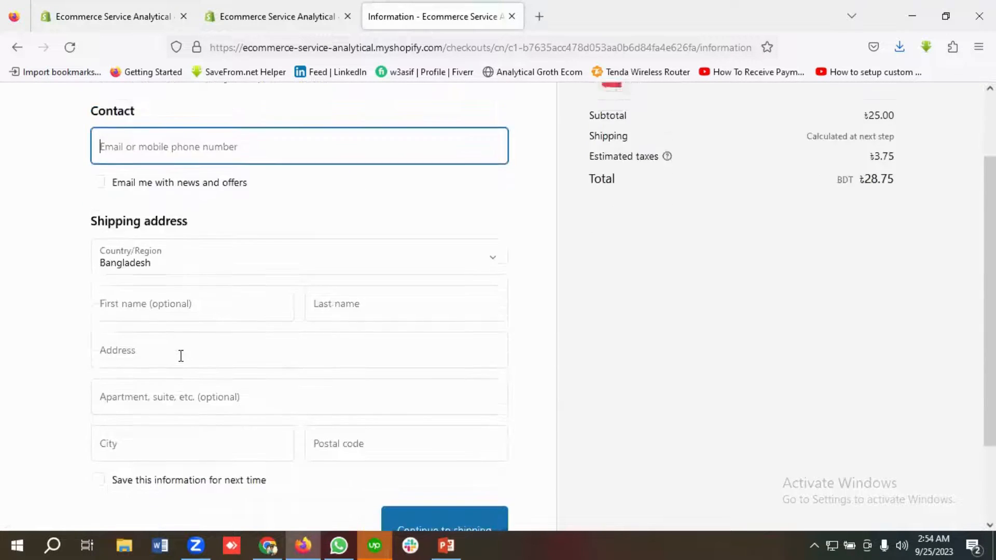
scroll(181, 342, "up", 2)
scroll(163, 333, "down", 3)
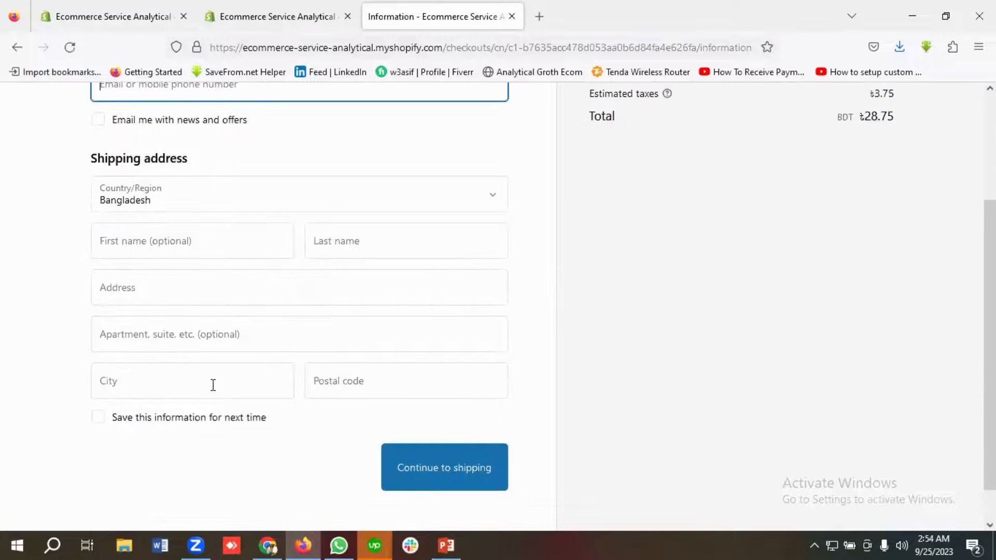
scroll(212, 385, "up", 2)
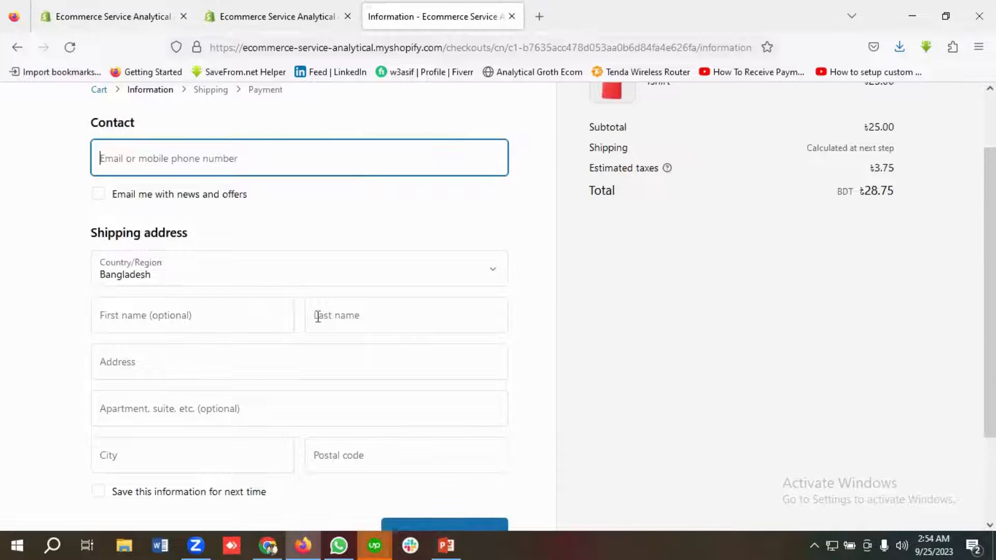
Step: Return to the store admin and open the Payments settings
left_click(285, 8)
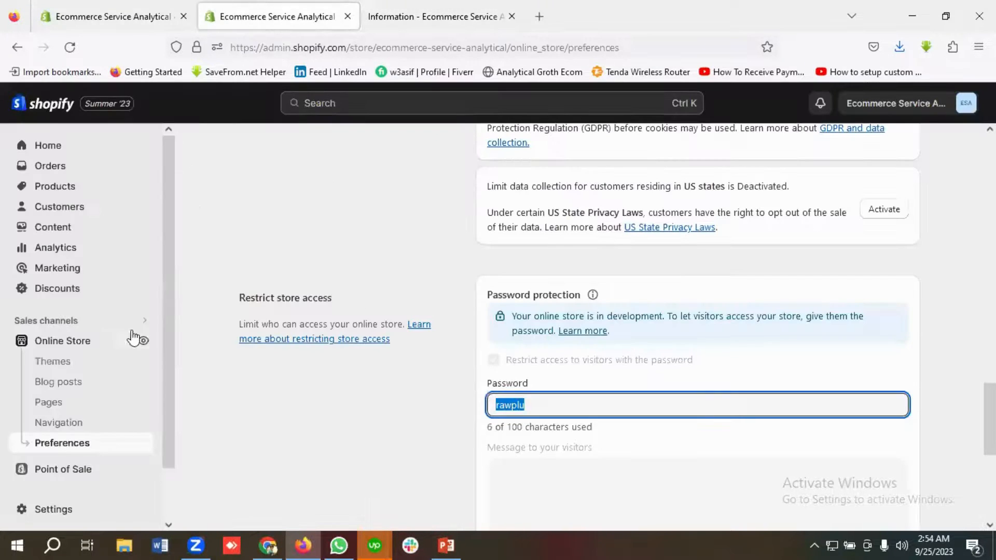
scroll(109, 372, "down", 1)
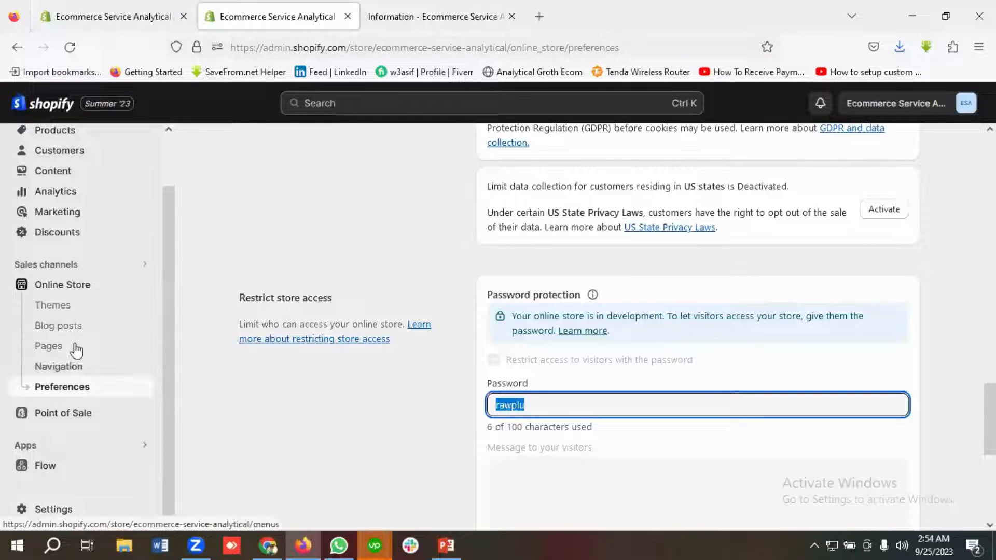
scroll(96, 339, "up", 1)
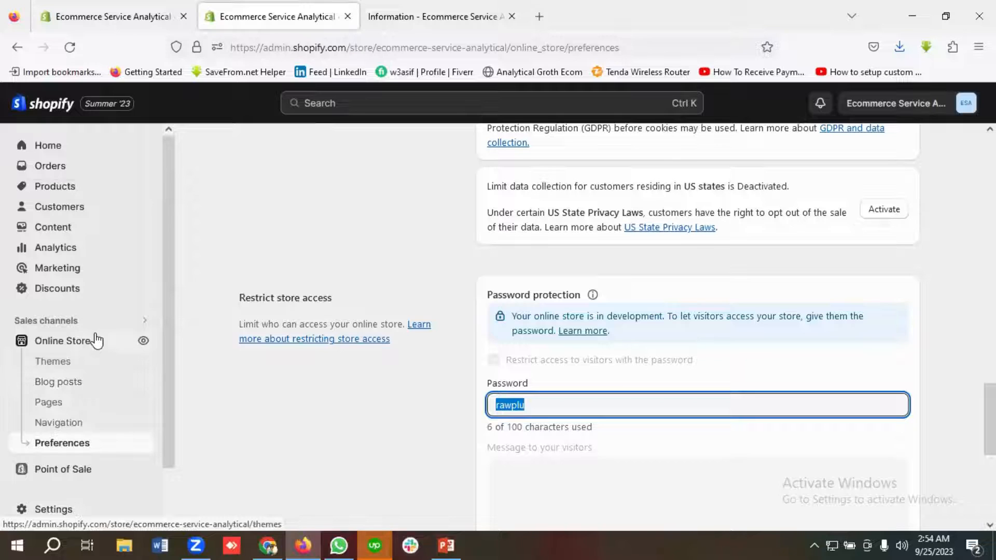
scroll(96, 341, "down", 1)
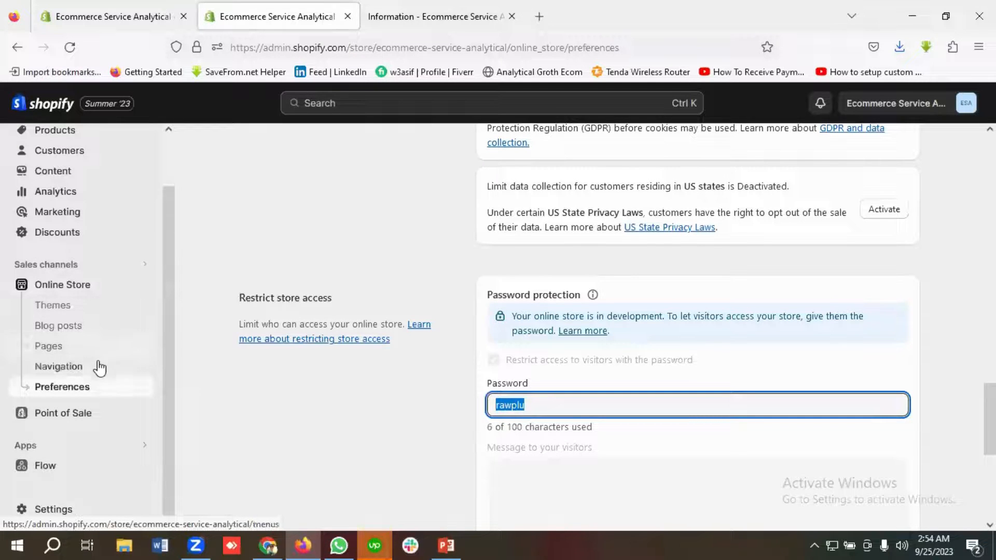
left_click(61, 511)
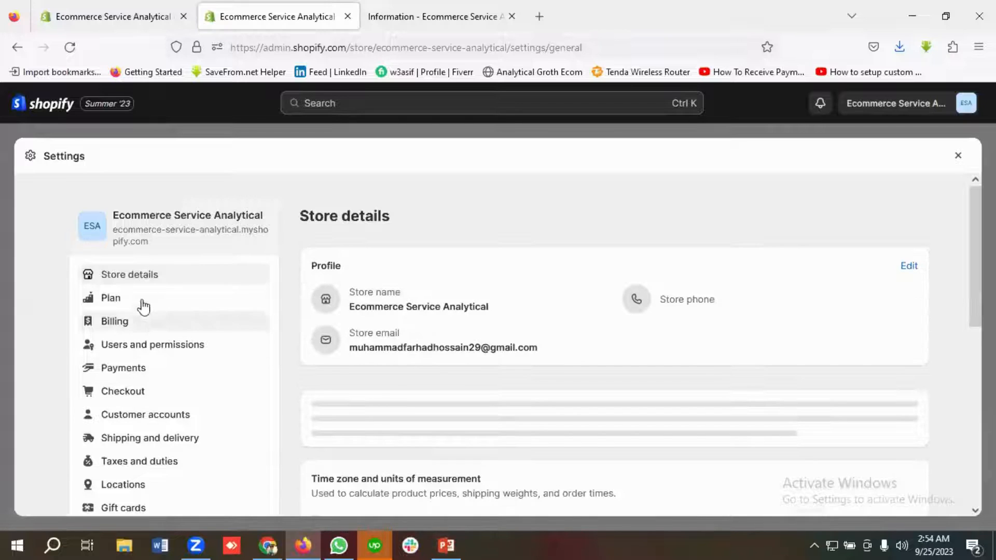
scroll(144, 319, "down", 2)
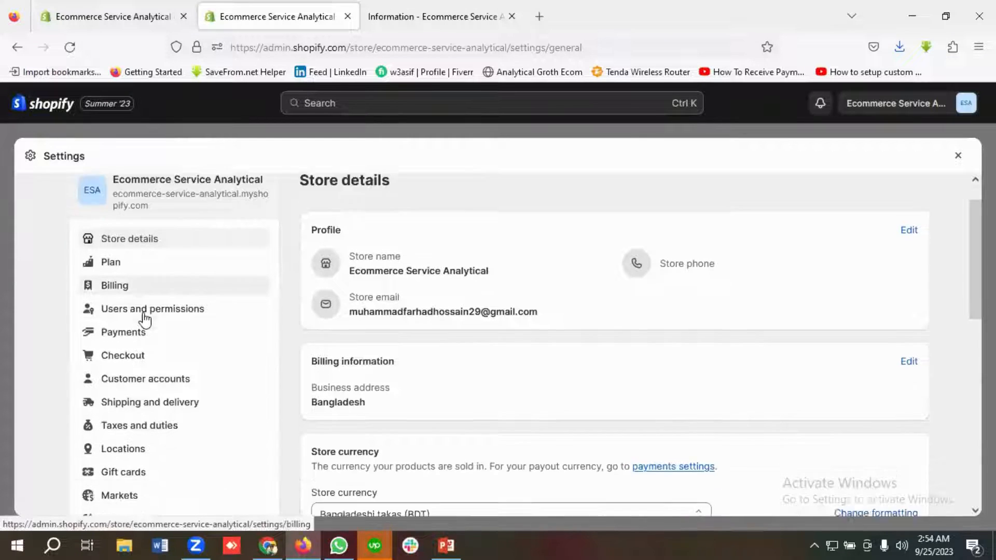
left_click(127, 301)
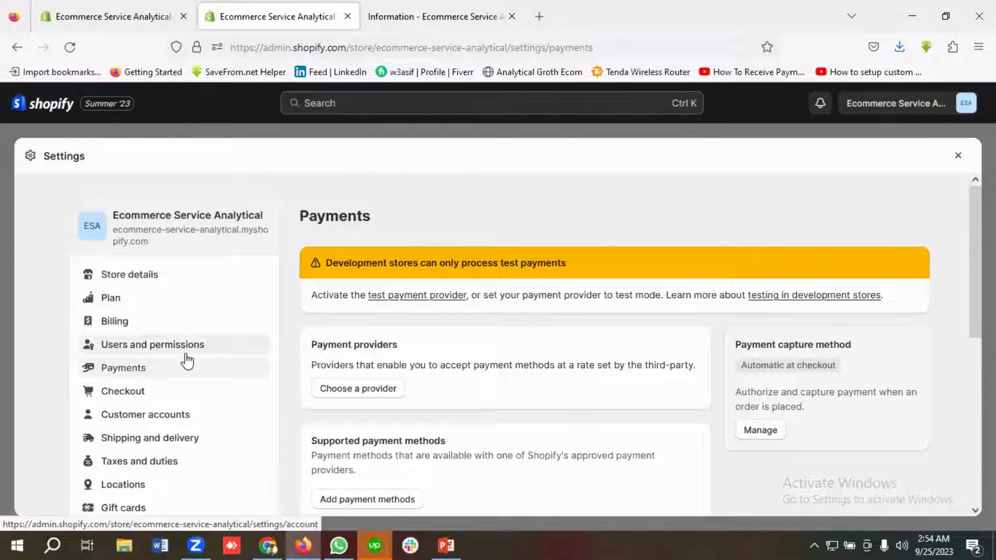
scroll(451, 358, "down", 1)
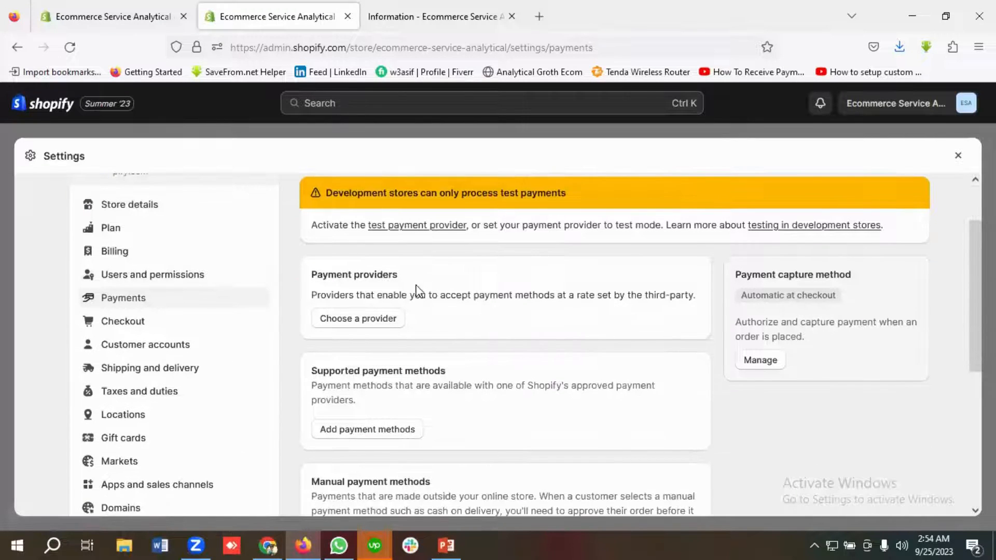
Step: Choose the (for testing) Bogus Gateway as payment provider, activate it, and close the settings
left_click(372, 319)
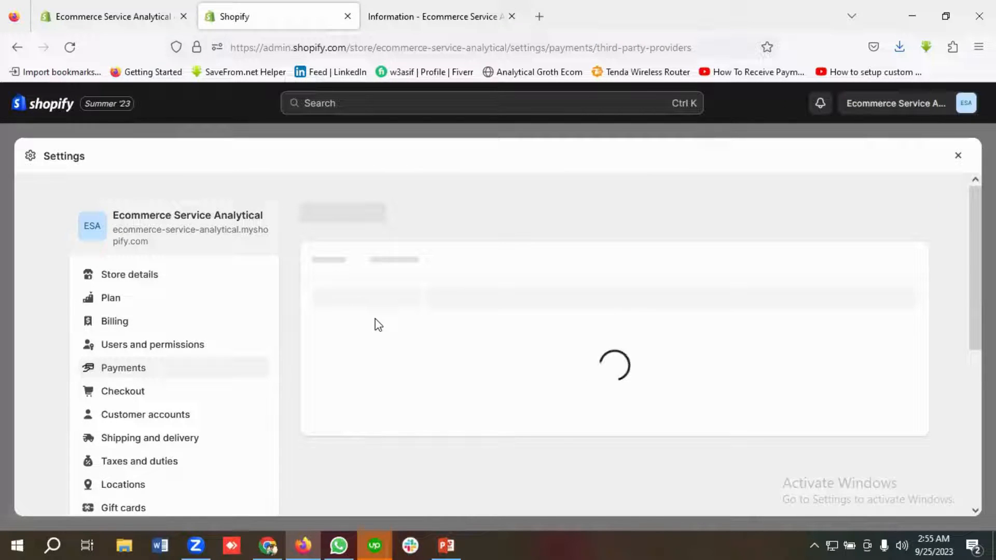
scroll(397, 324, "down", 2)
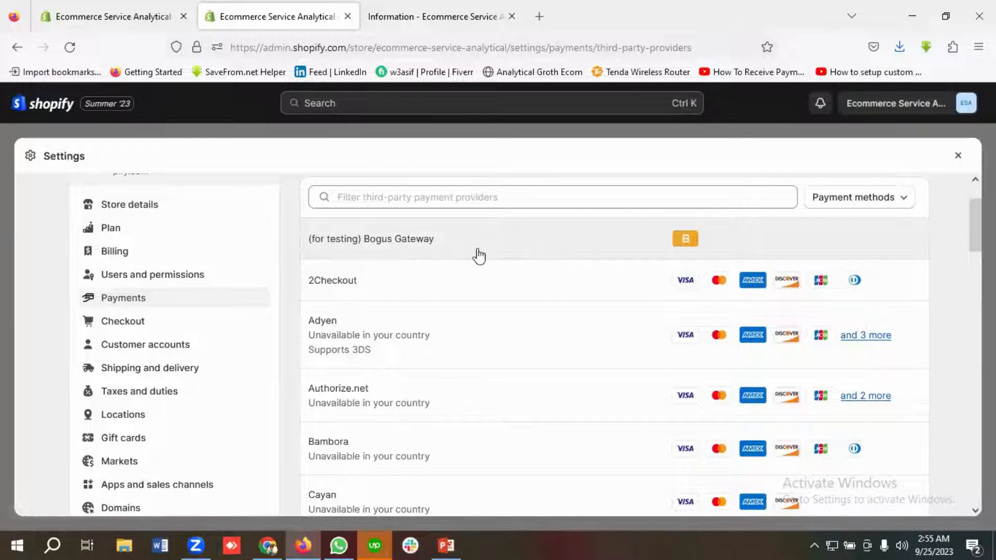
left_click(377, 247)
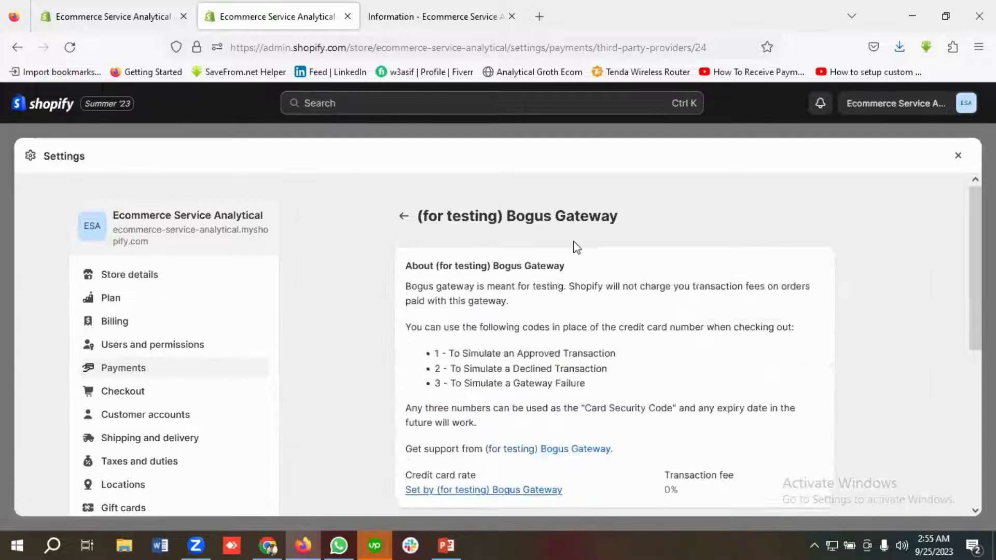
scroll(577, 248, "down", 5)
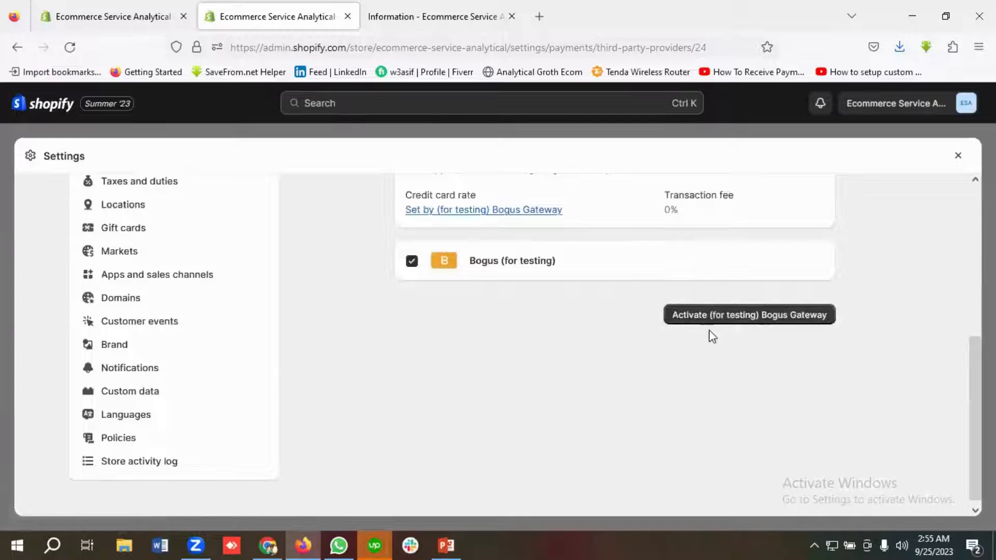
left_click(716, 323)
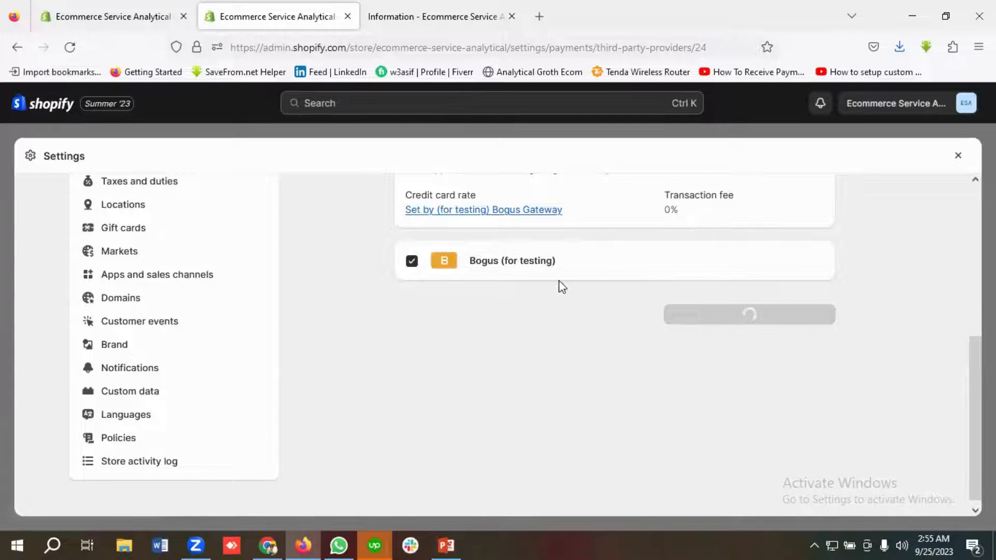
scroll(480, 316, "up", 5)
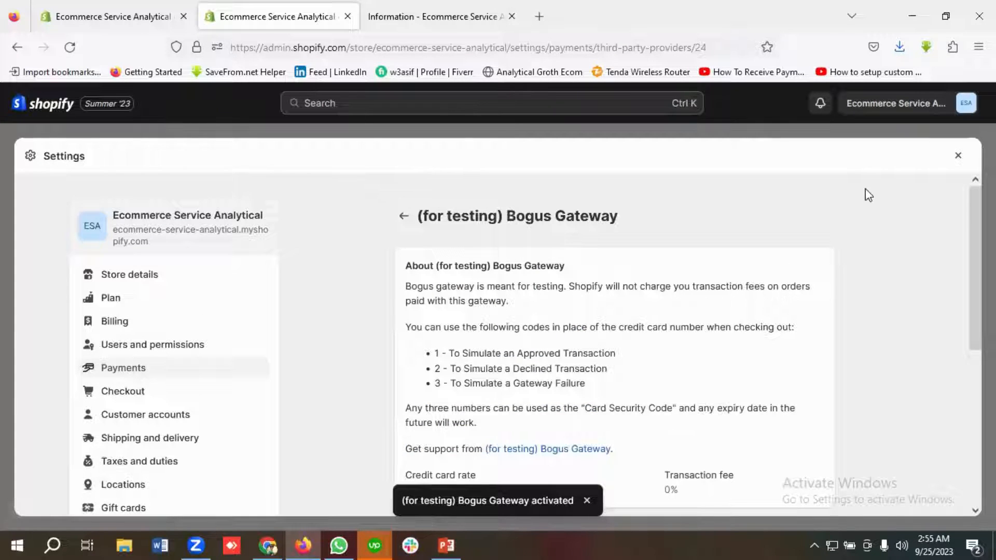
left_click(959, 157)
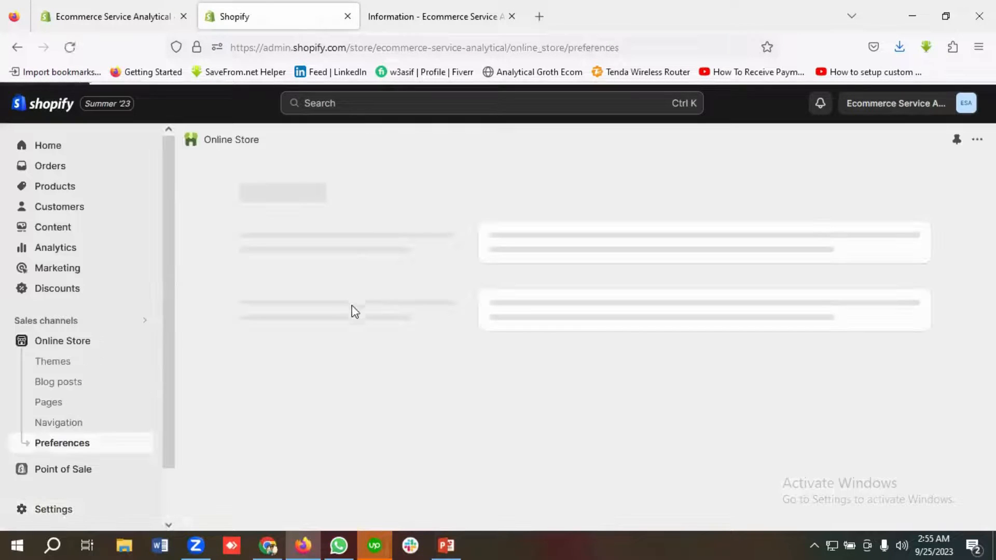
Step: Return to the storefront tab, go to the store home page and open the Tshirt product page
left_click(440, 17)
scroll(128, 144, "up", 3)
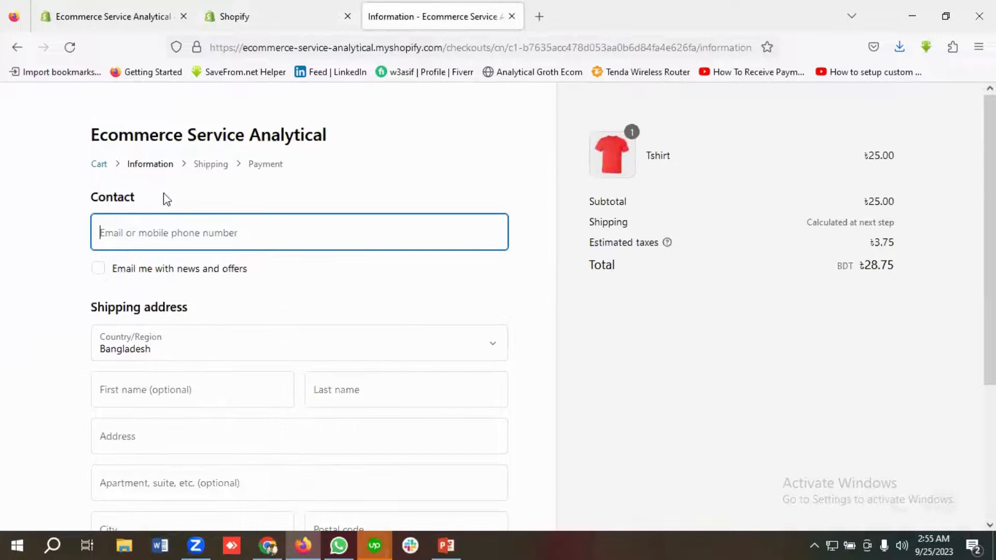
left_click(117, 145)
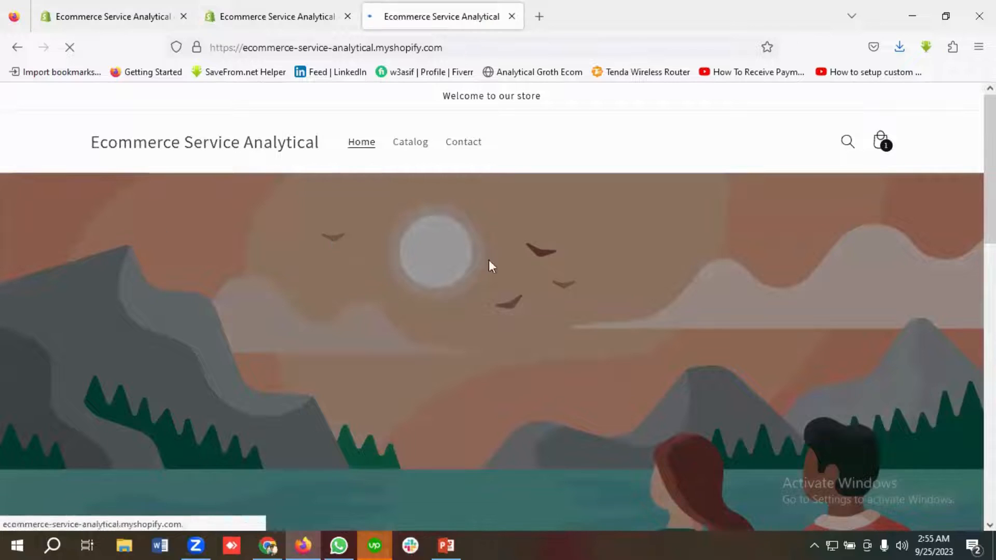
scroll(177, 243, "down", 2)
scroll(176, 244, "down", 8)
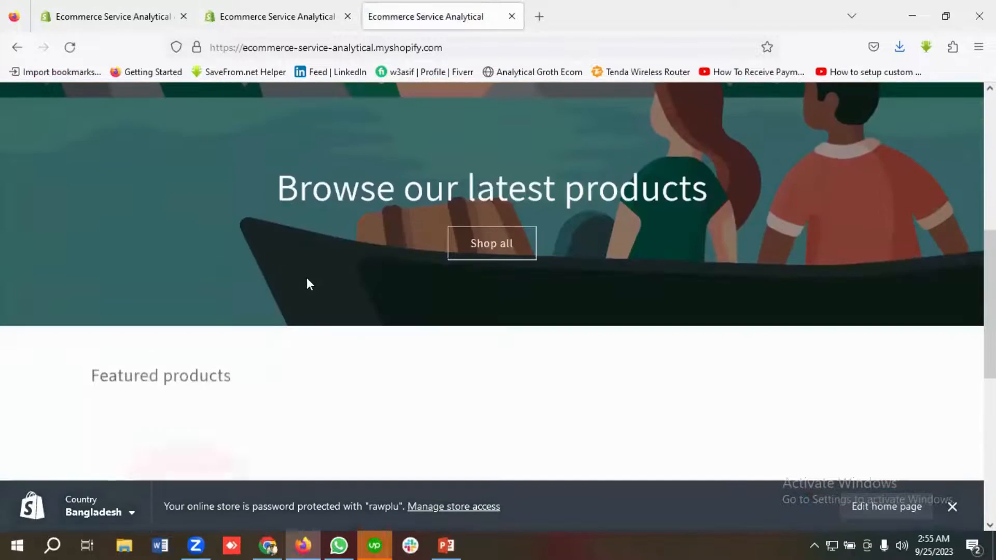
left_click(180, 288)
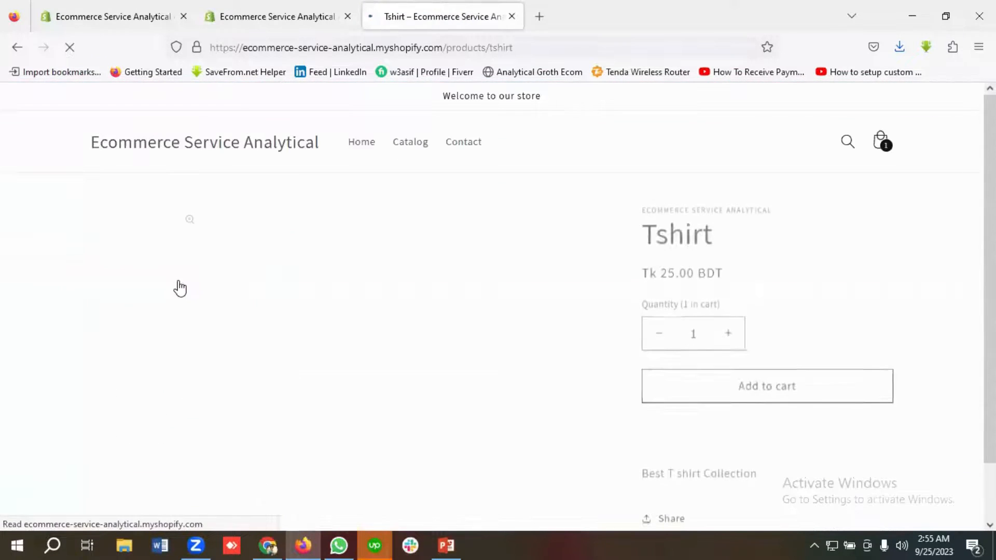
Step: Add another Tshirt to the cart, view the cart, and proceed to checkout
scroll(652, 223, "down", 2)
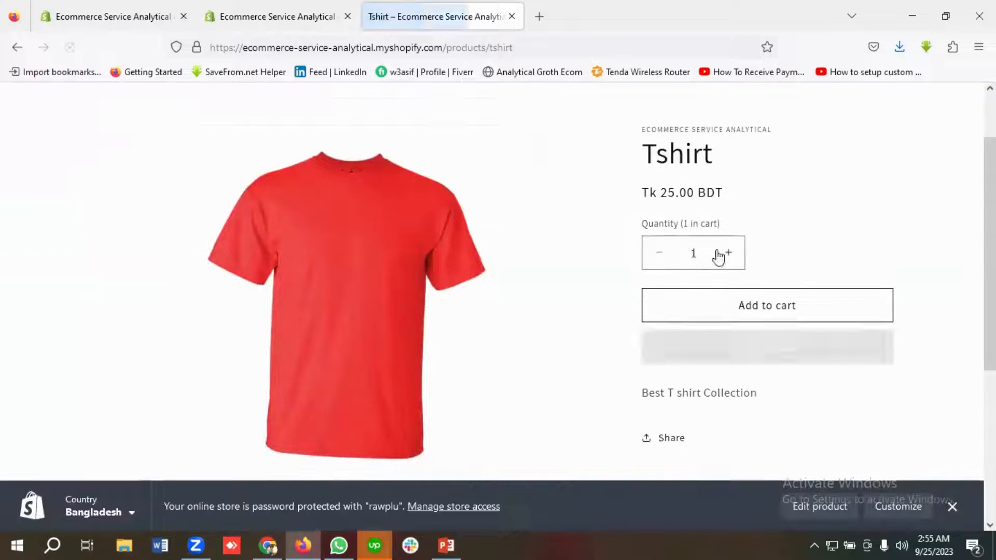
left_click(752, 307)
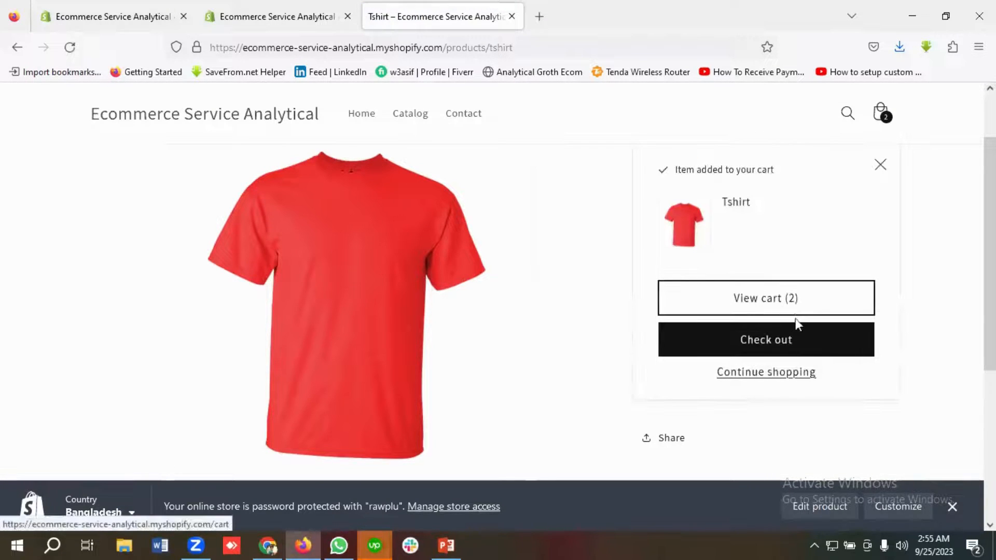
left_click(759, 303)
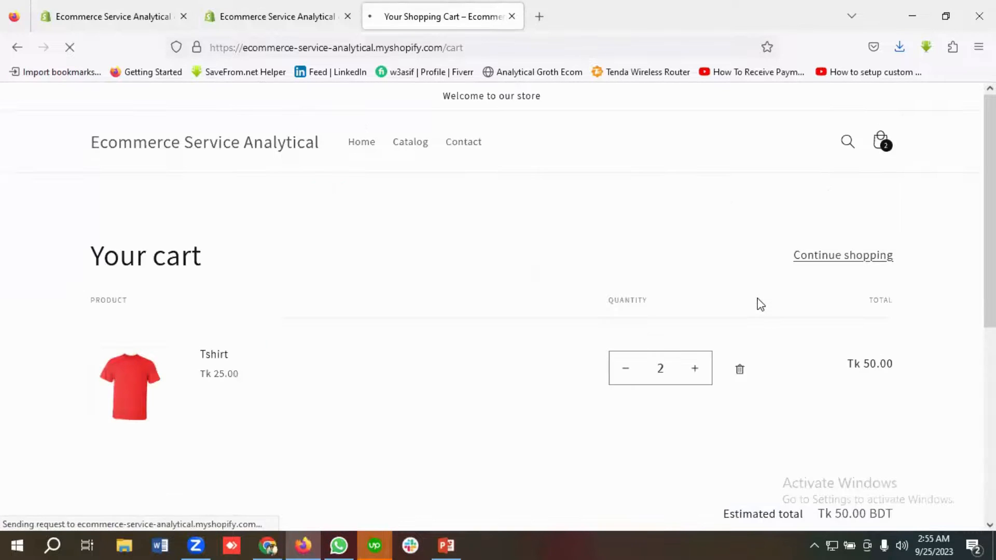
scroll(763, 301, "down", 5)
left_click(773, 294)
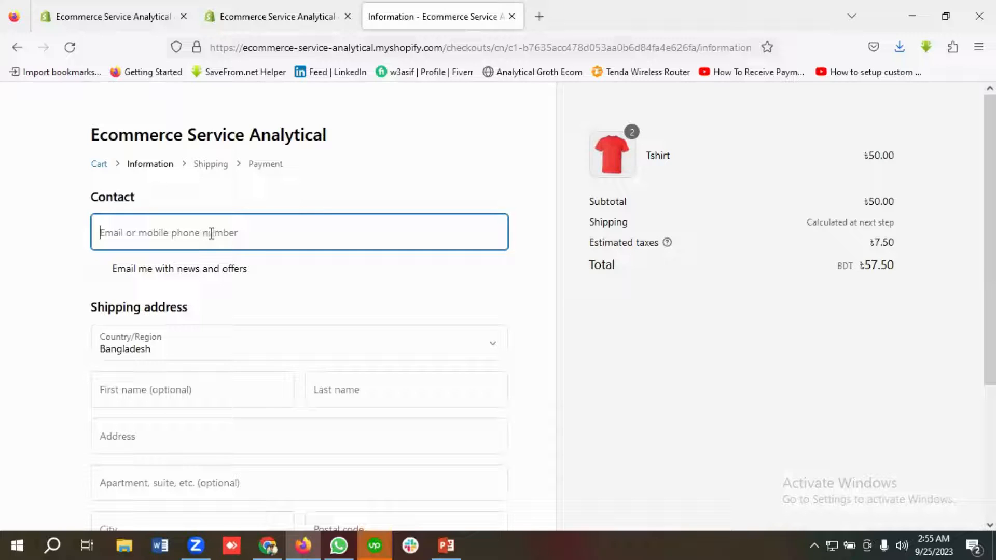
Step: Enter a contact e-mail address and opt in to e-mails with news and offers
type("abc@gmail.com")
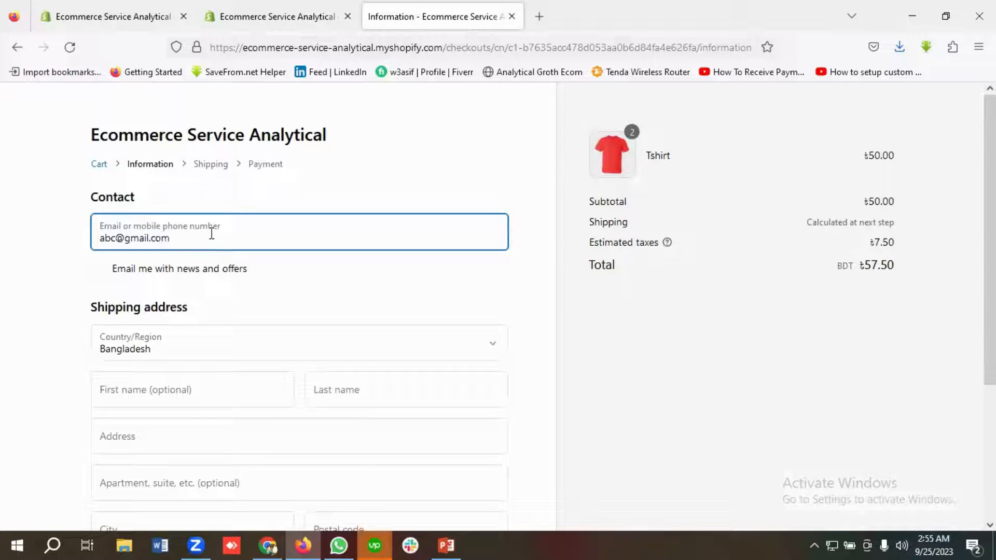
left_click(104, 270)
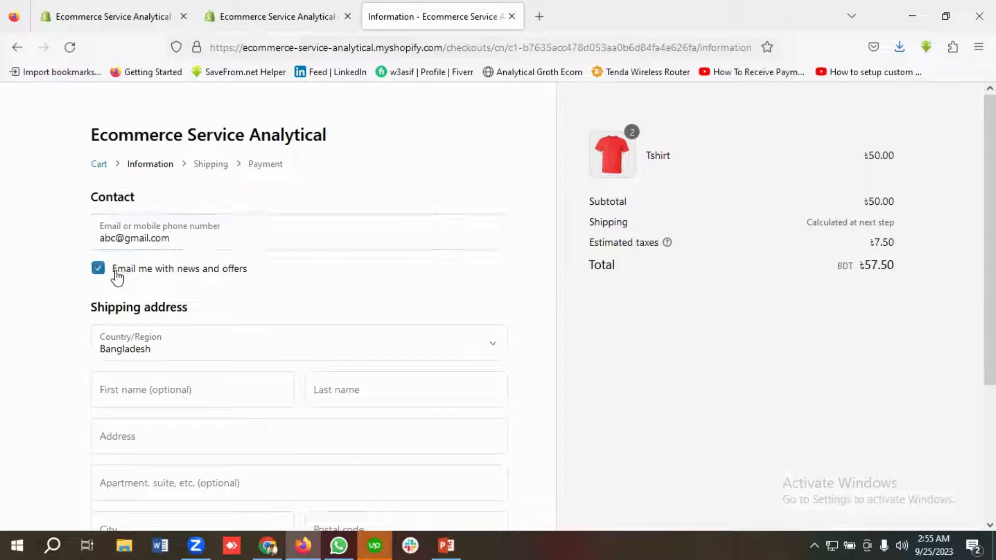
Step: Fill in the shipping first name, last name and street address fields
scroll(194, 283, "down", 1)
scroll(188, 275, "down", 1)
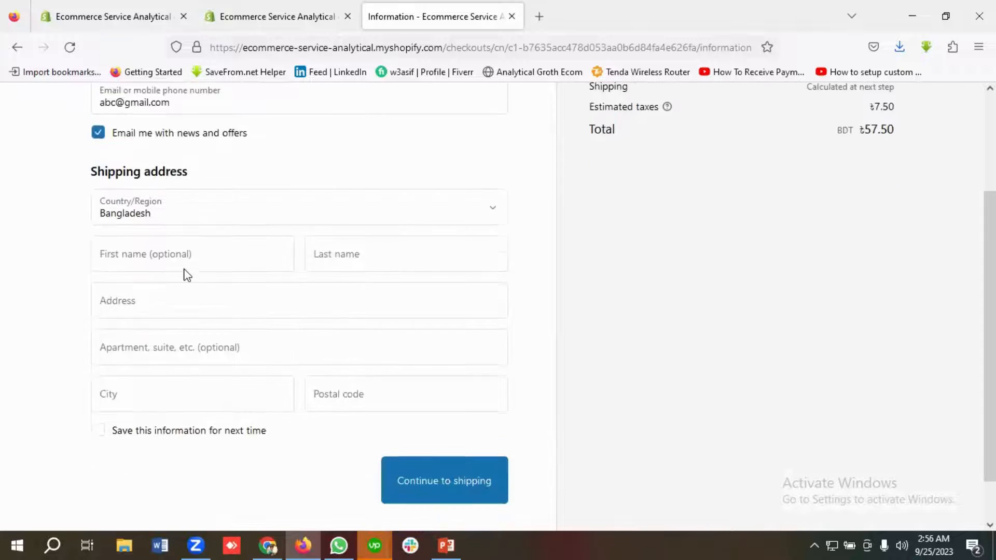
left_click(143, 248)
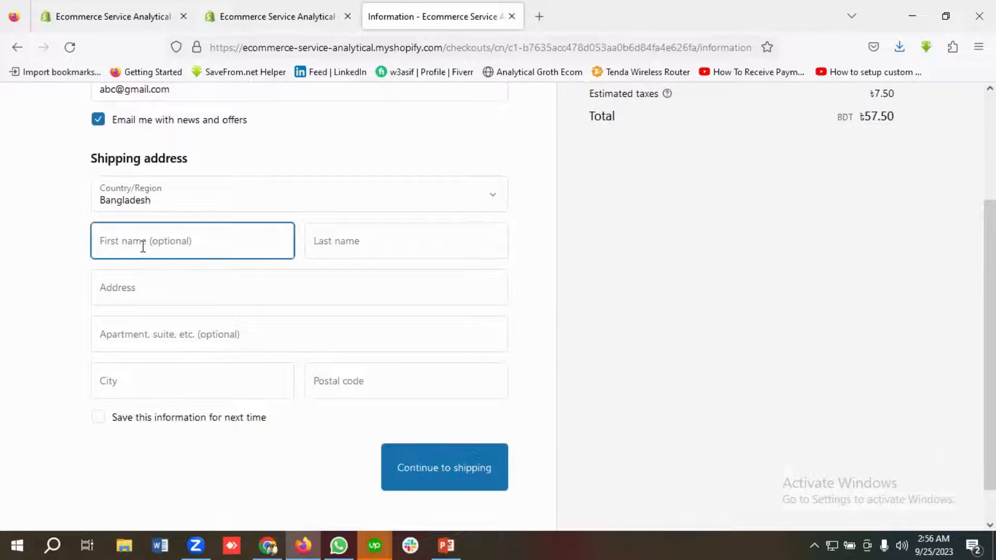
type("abc")
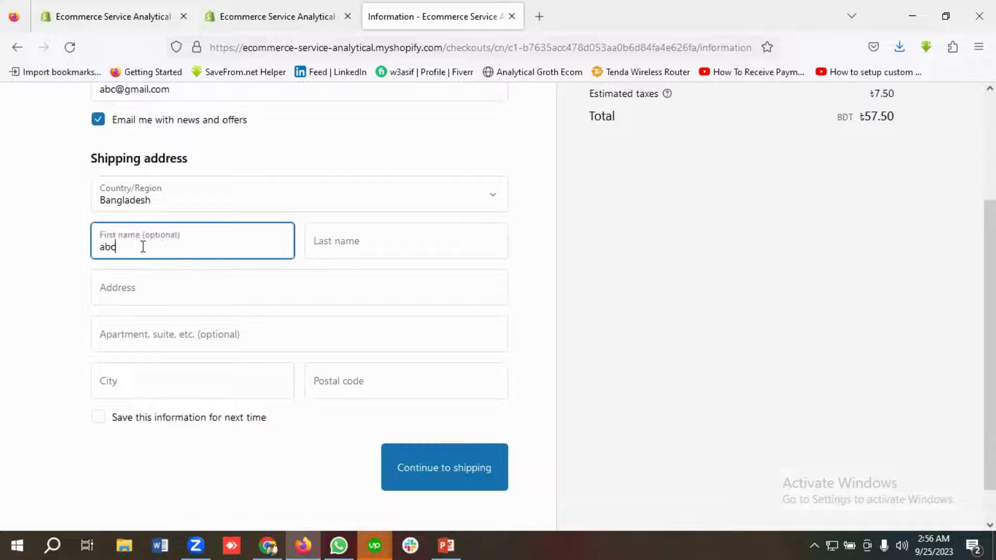
left_click(404, 245)
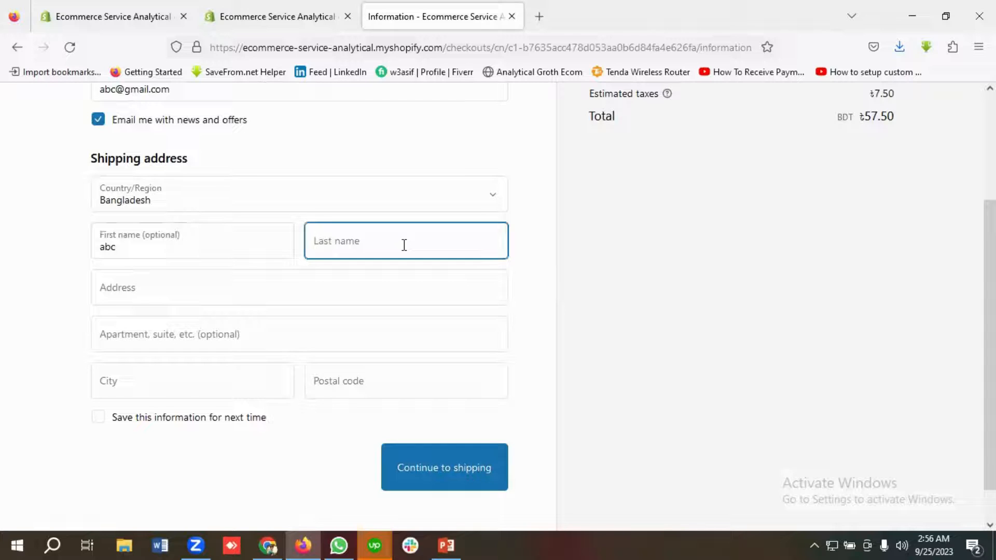
type("def")
left_click(264, 287)
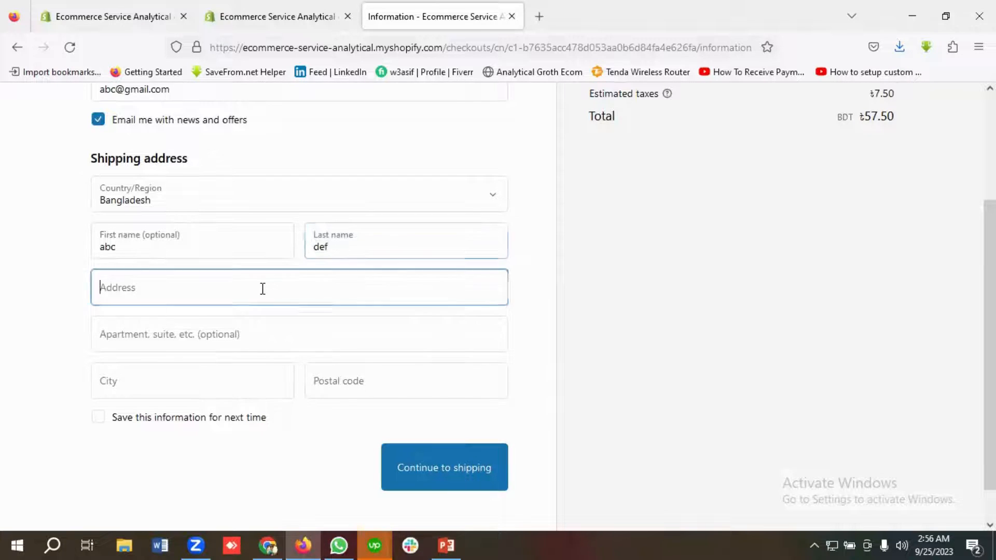
type("Dha")
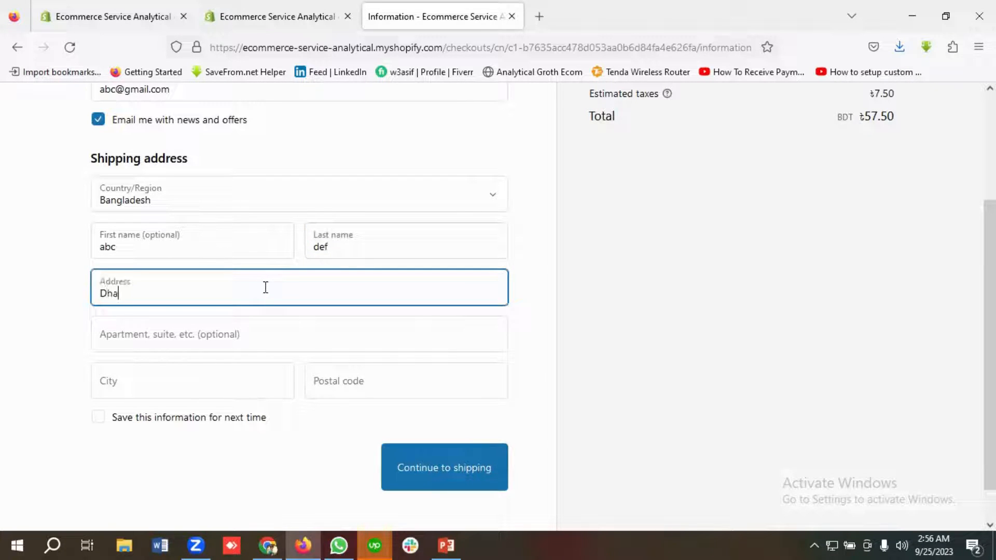
type("ka,Banglade")
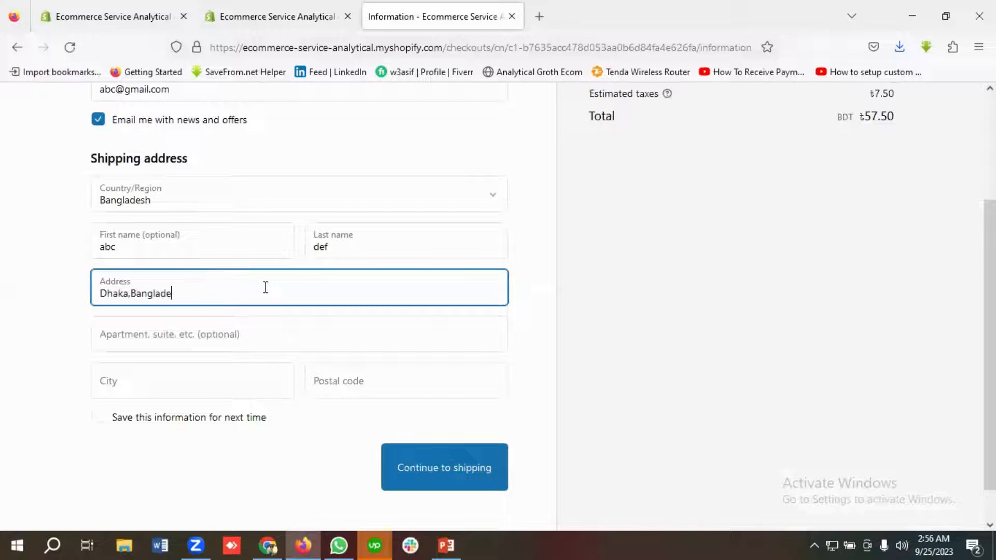
type("sh")
Step: Enter the shipping city and postal code, and choose to save this information for next time
scroll(223, 312, "down", 1)
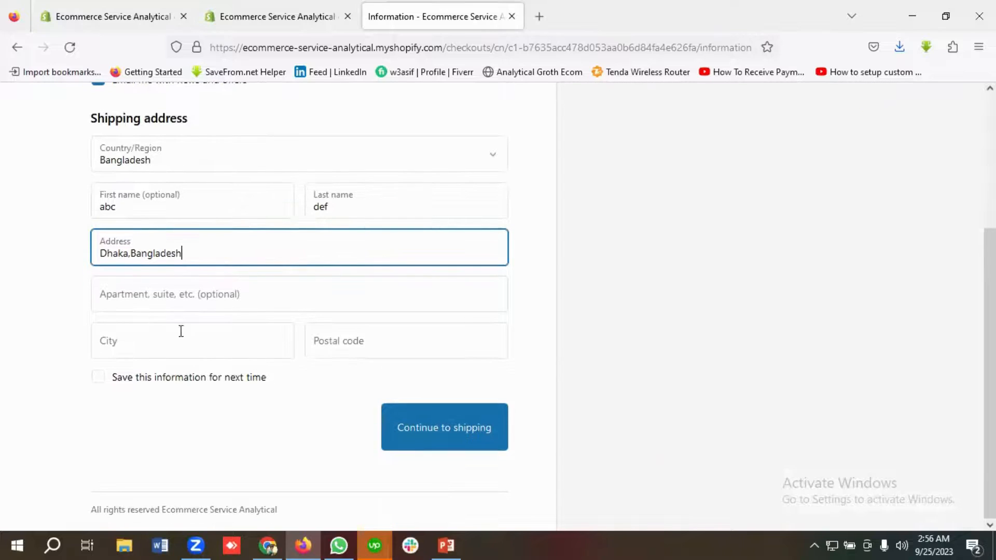
left_click(153, 348)
type("Dhaka")
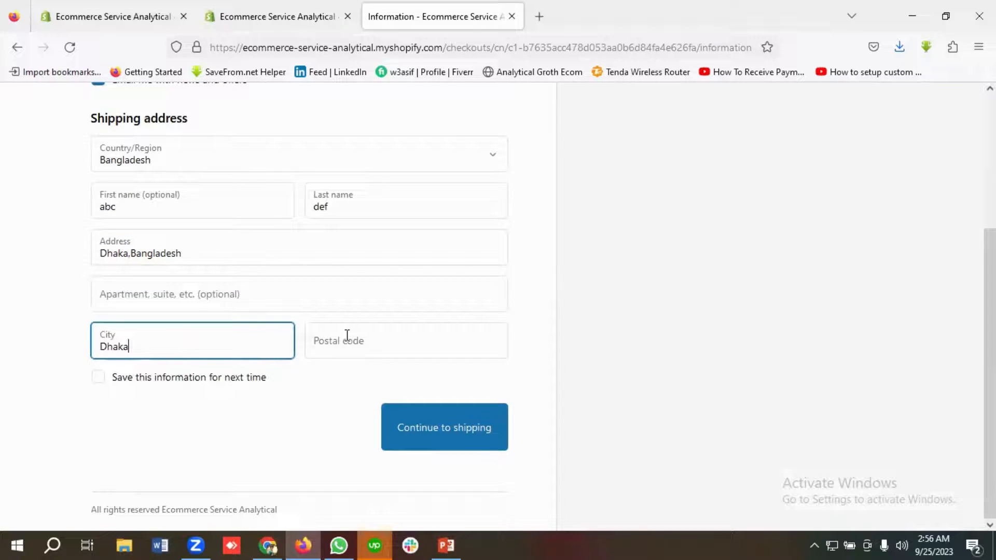
left_click(347, 335)
type("1213")
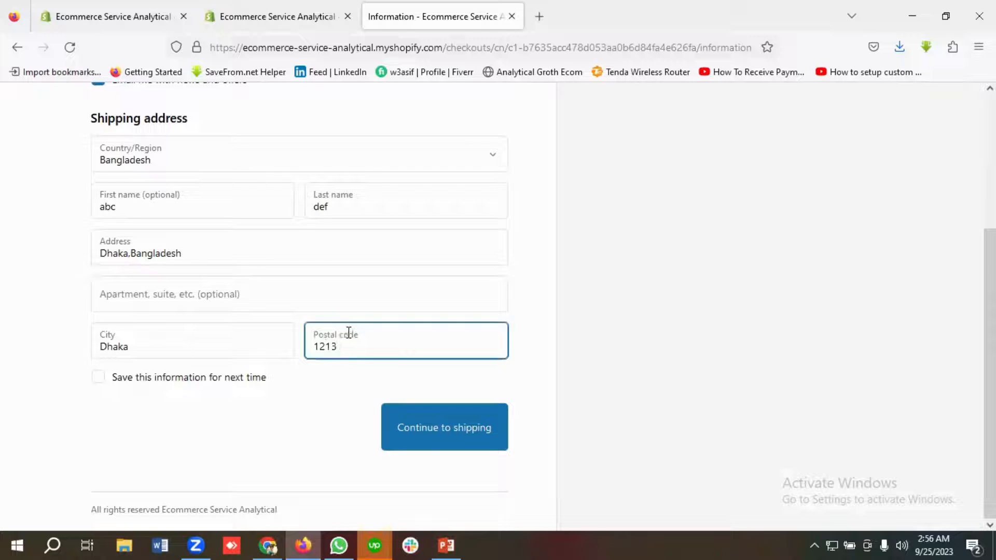
left_click(99, 377)
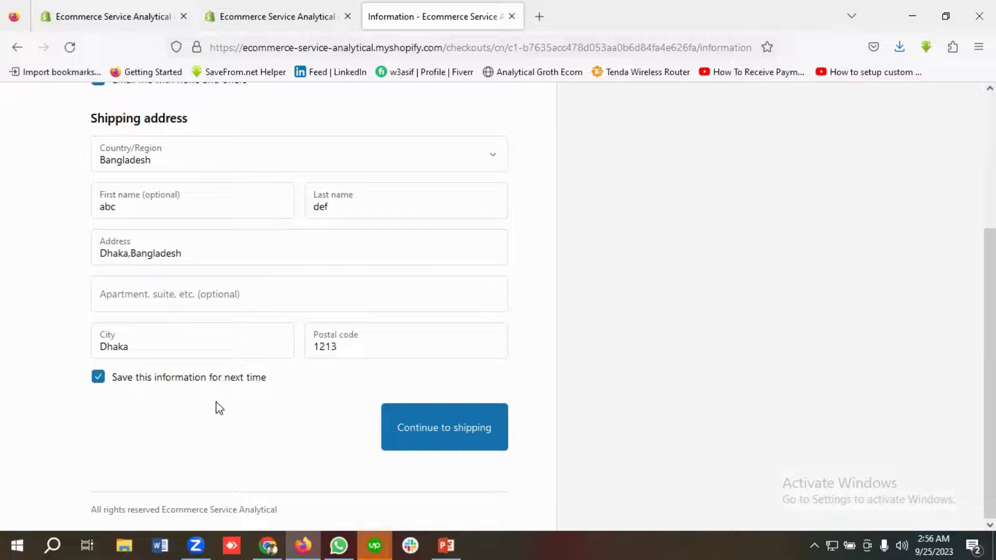
Step: Continue to shipping, keep the Standard free shipping method, and continue to the payment page
left_click(415, 437)
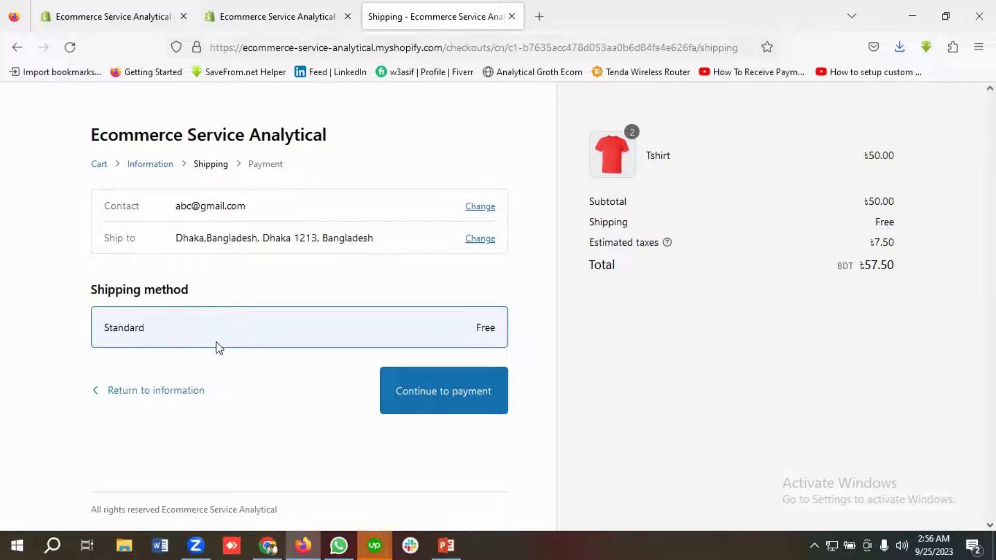
left_click(382, 430)
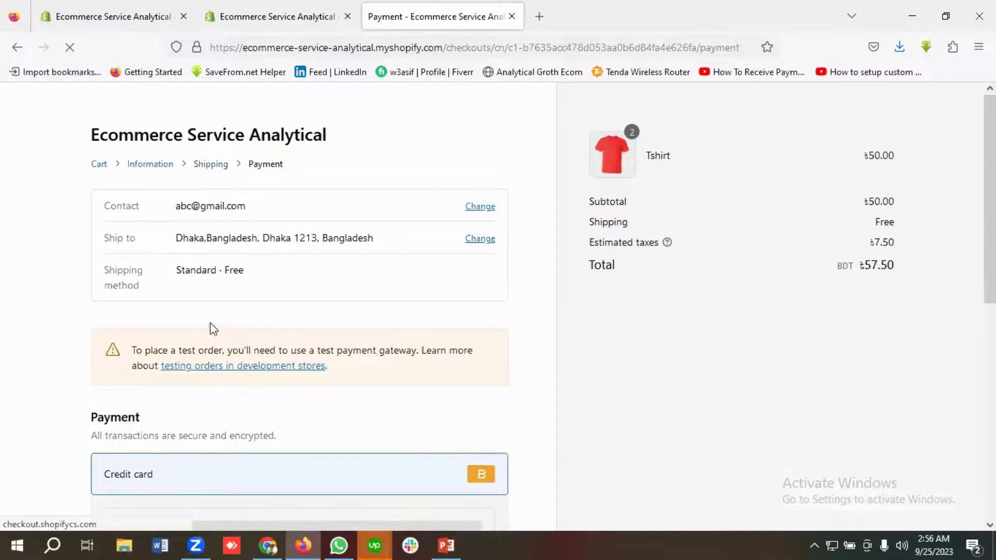
scroll(216, 329, "down", 3)
scroll(218, 328, "down", 2)
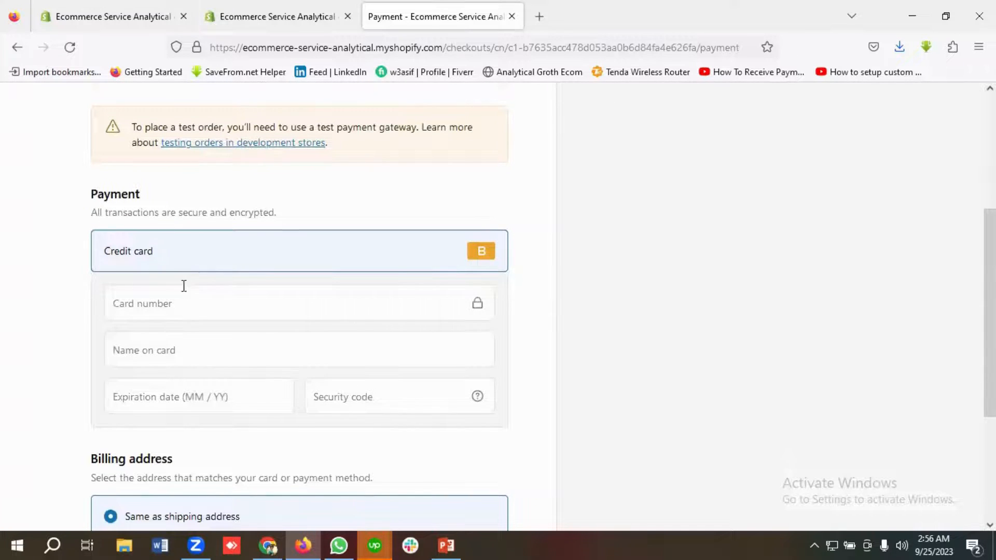
scroll(183, 286, "down", 2)
Step: Enter the Bogus Gateway test card number and fill in the name on card
left_click(169, 232)
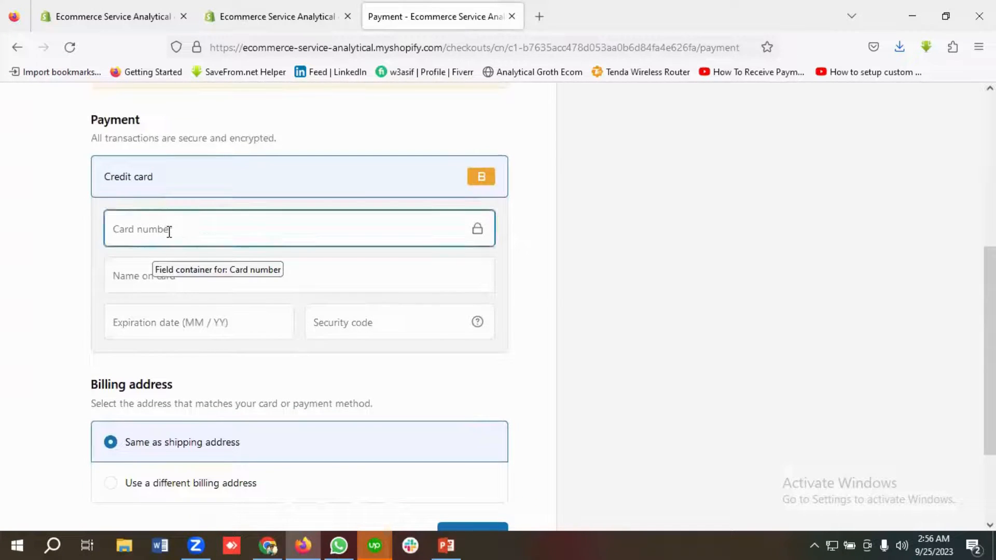
type("1")
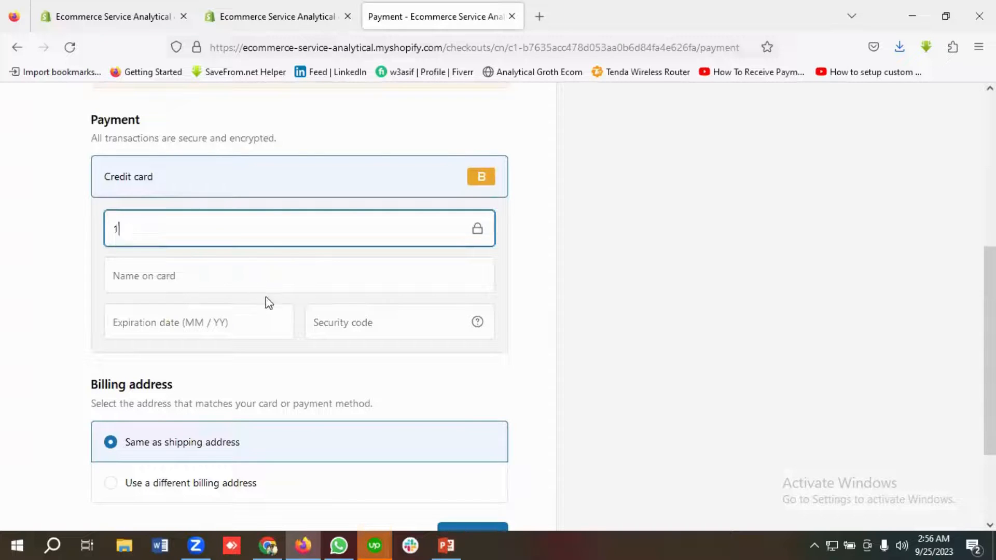
left_click(171, 281)
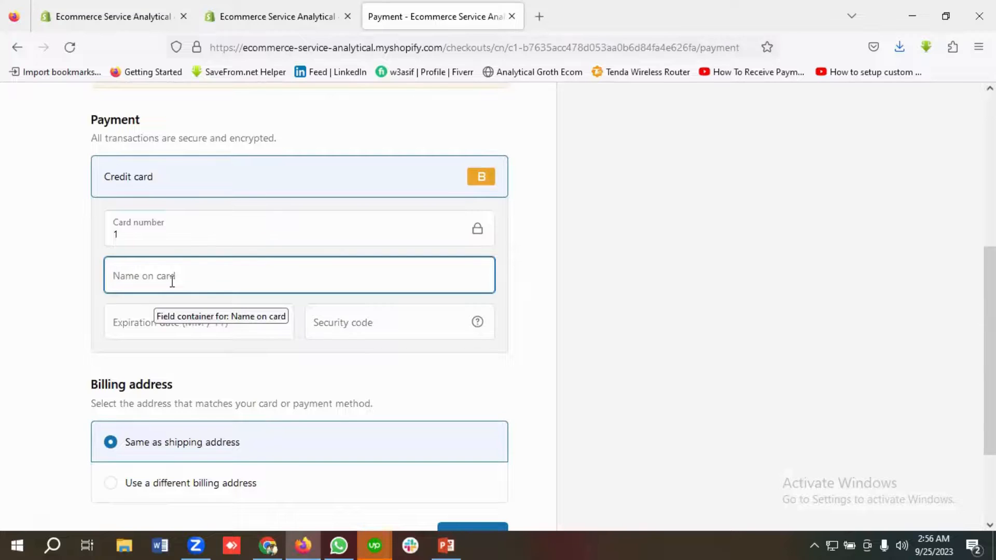
type("HSC")
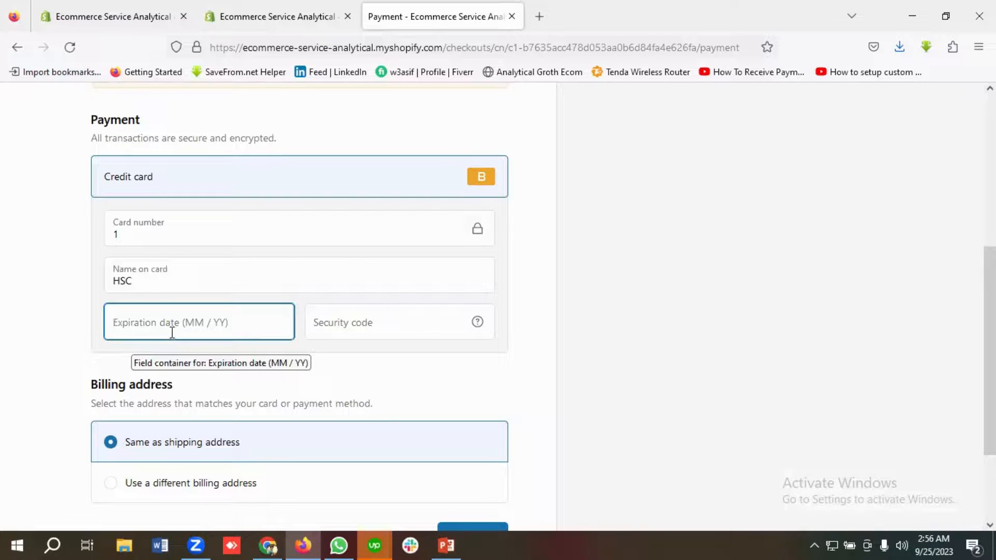
Step: Enter the card's expiration date and security code in the payment form
type("02 / ")
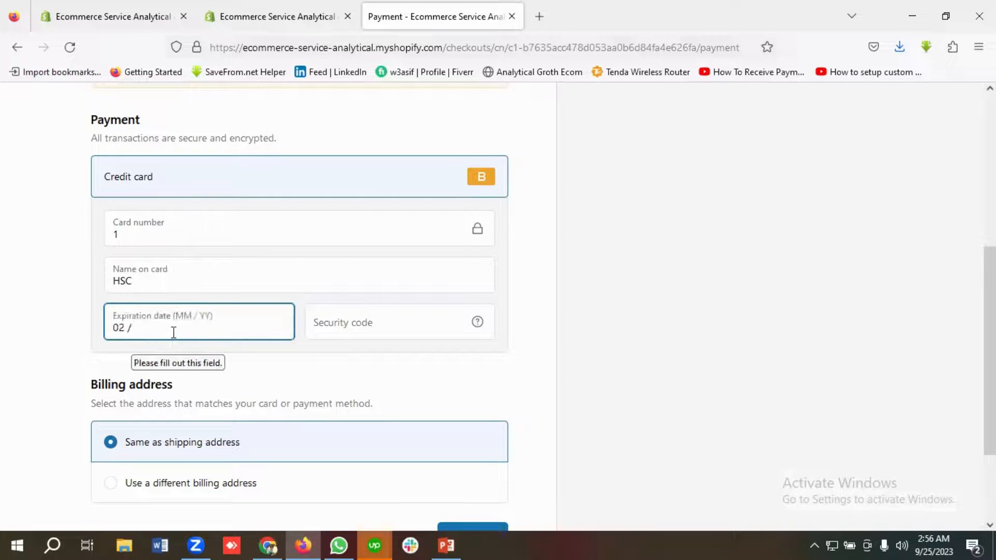
type("25")
left_click(379, 326)
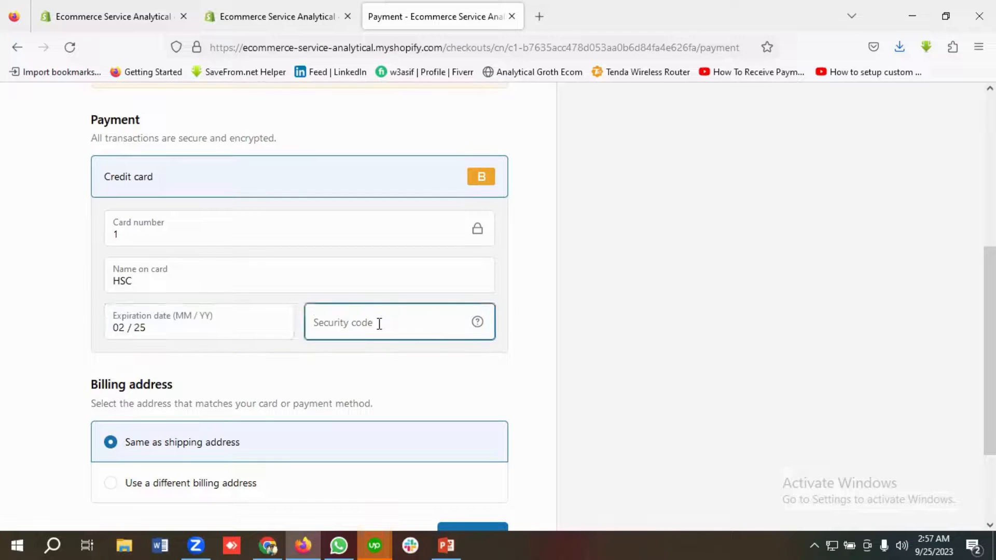
type("121")
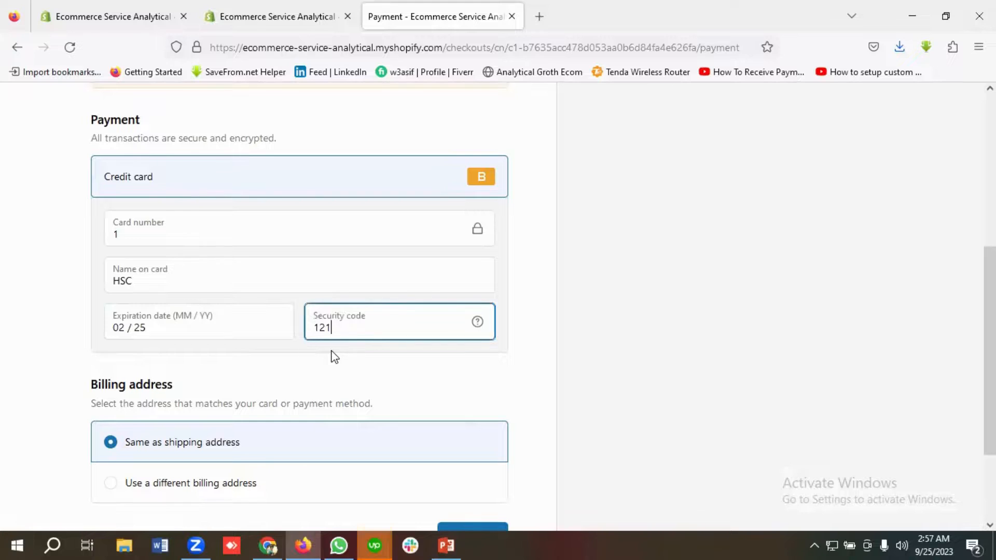
Step: Keep the billing address the same as the shipping address and pay now to place the order
scroll(262, 332, "up", 2)
scroll(155, 306, "down", 2)
left_click_drag(169, 331, 98, 331)
left_click(174, 332)
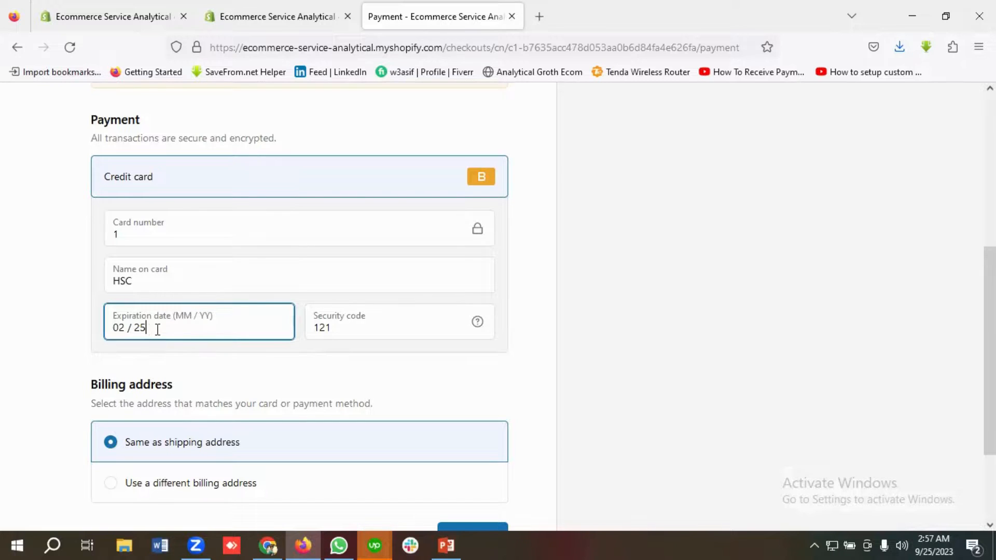
scroll(230, 316, "down", 2)
scroll(282, 343, "up", 1)
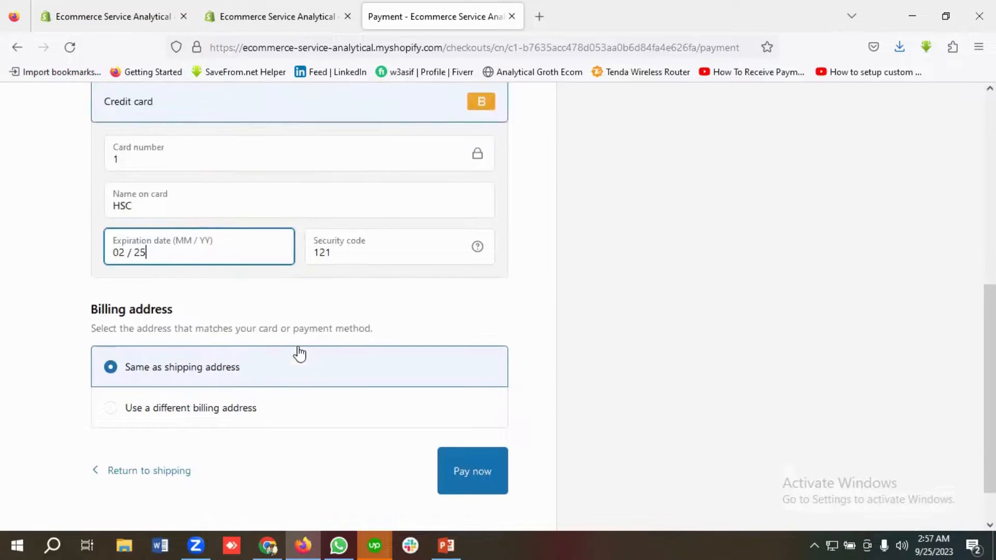
left_click(480, 494)
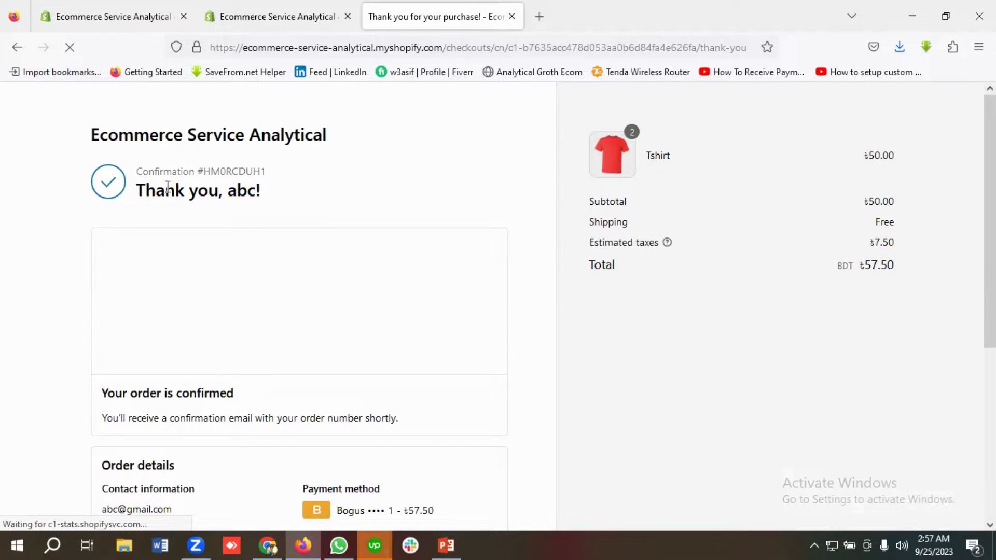
Step: Review the order confirmation page, including the order summary, payment method and shipping details
scroll(298, 278, "down", 2)
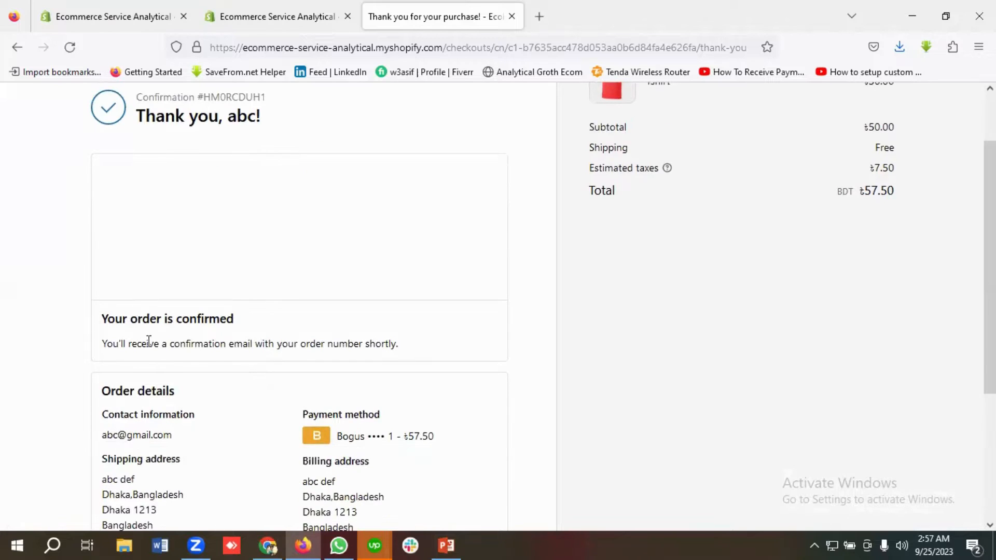
scroll(390, 353, "down", 4)
scroll(390, 353, "up", 5)
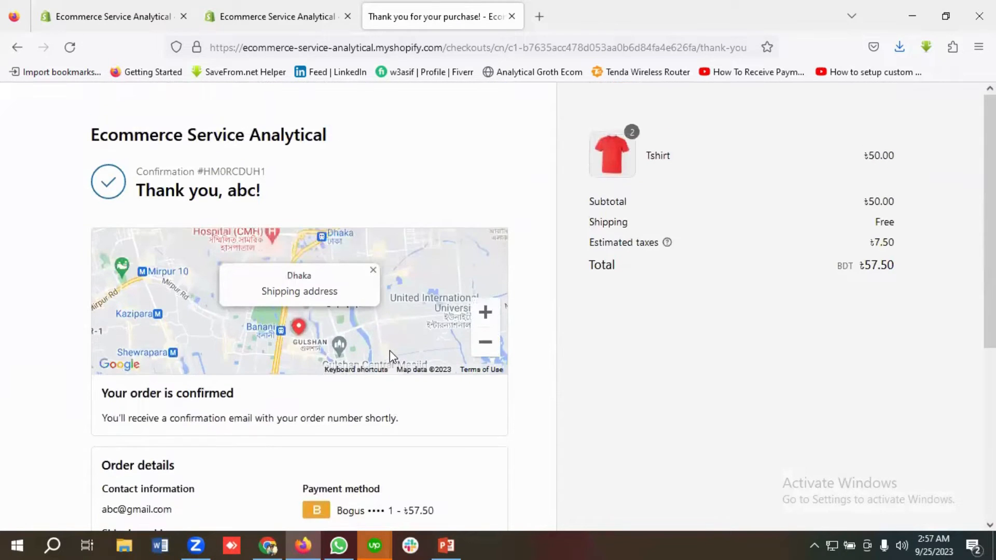
scroll(390, 350, "down", 5)
scroll(393, 344, "up", 5)
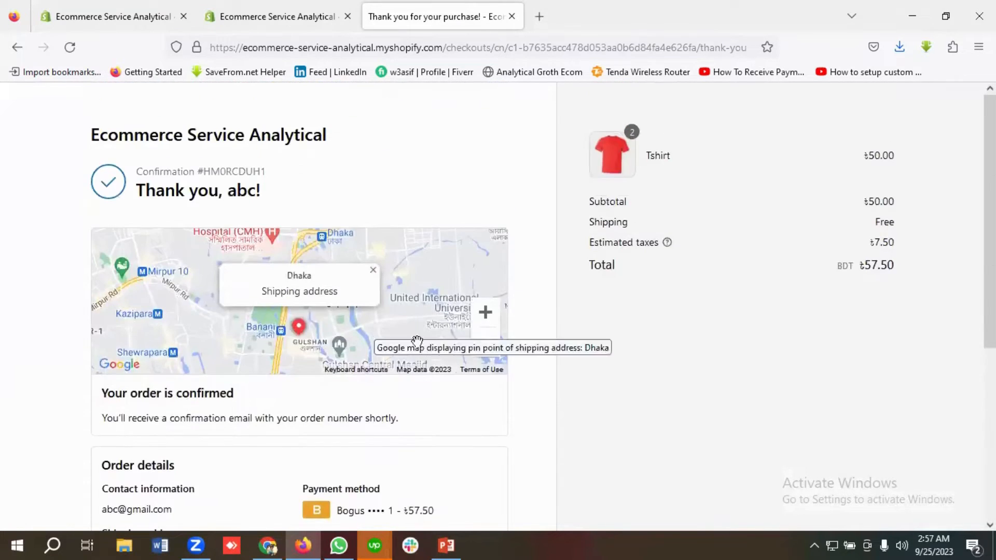
scroll(358, 301, "down", 5)
scroll(367, 309, "up", 5)
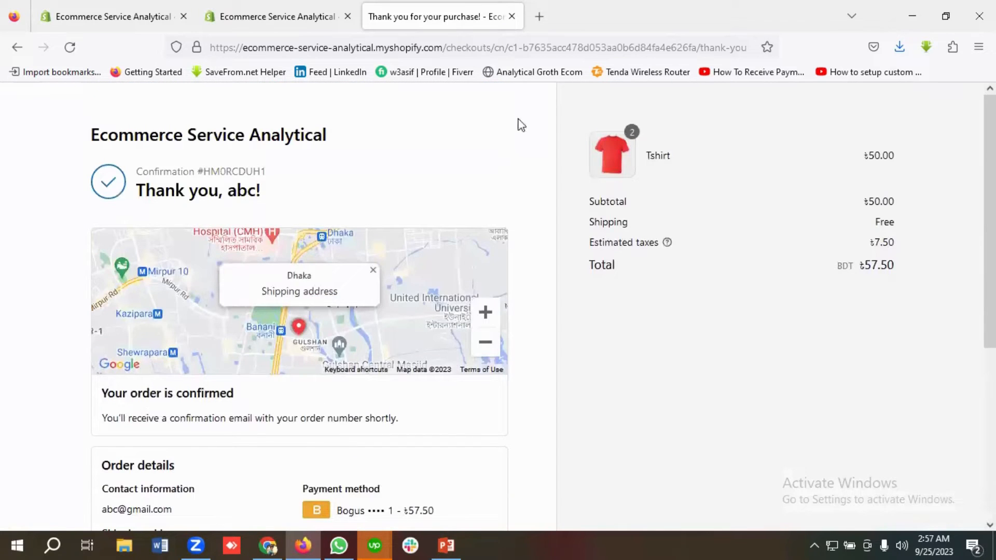
scroll(384, 189, "down", 5)
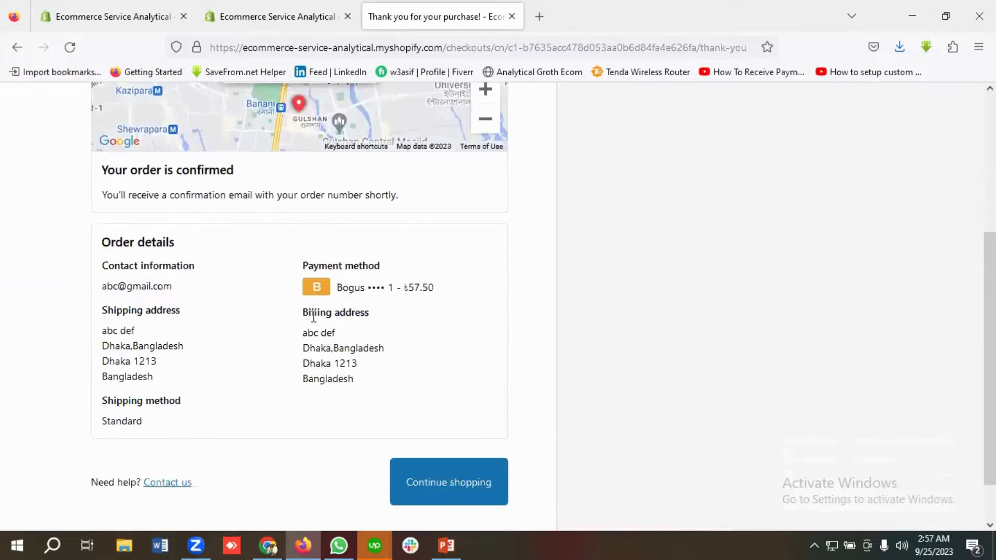
scroll(313, 317, "down", 2)
scroll(338, 322, "up", 5)
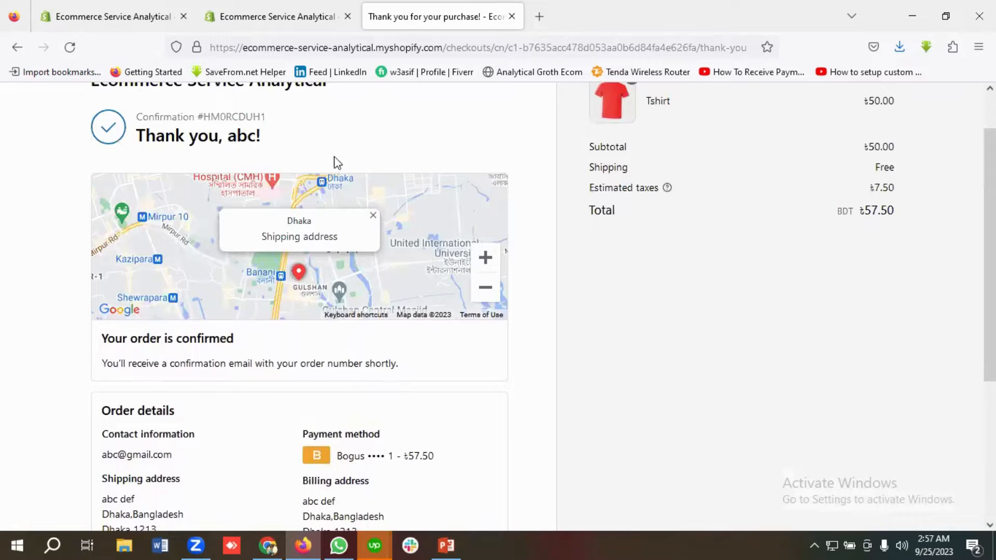